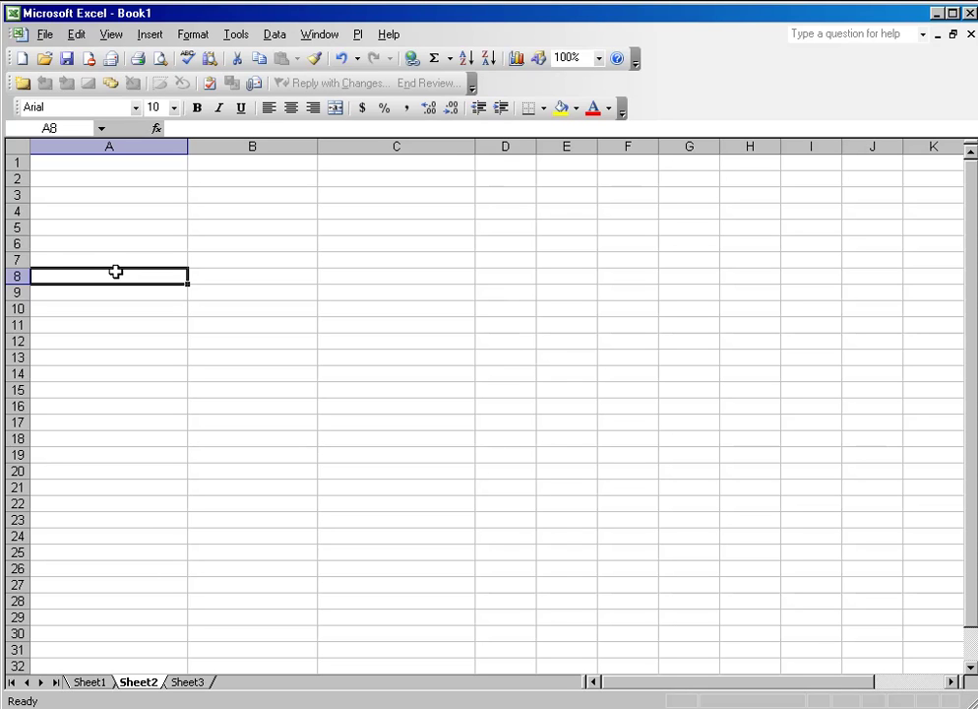
# Select B9 as the output cell and open the PI DataLink functions menu
pyautogui.click(249, 291)
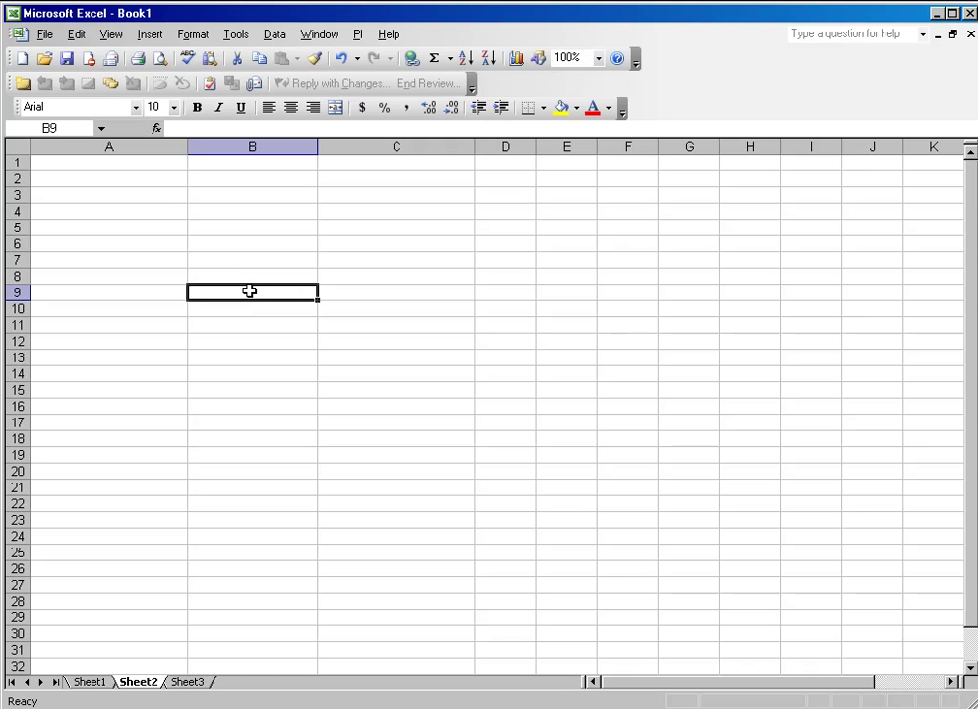
pyautogui.click(359, 36)
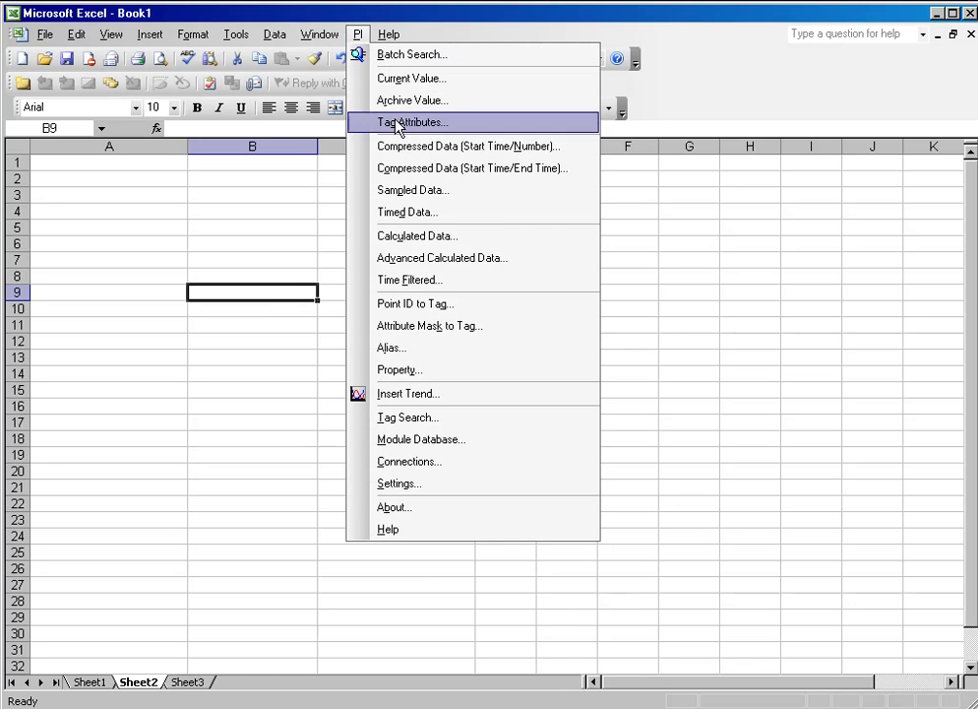
# Open the Compressed Data (Start Time/End Time) dialog and cancel it without entering anything
pyautogui.click(419, 177)
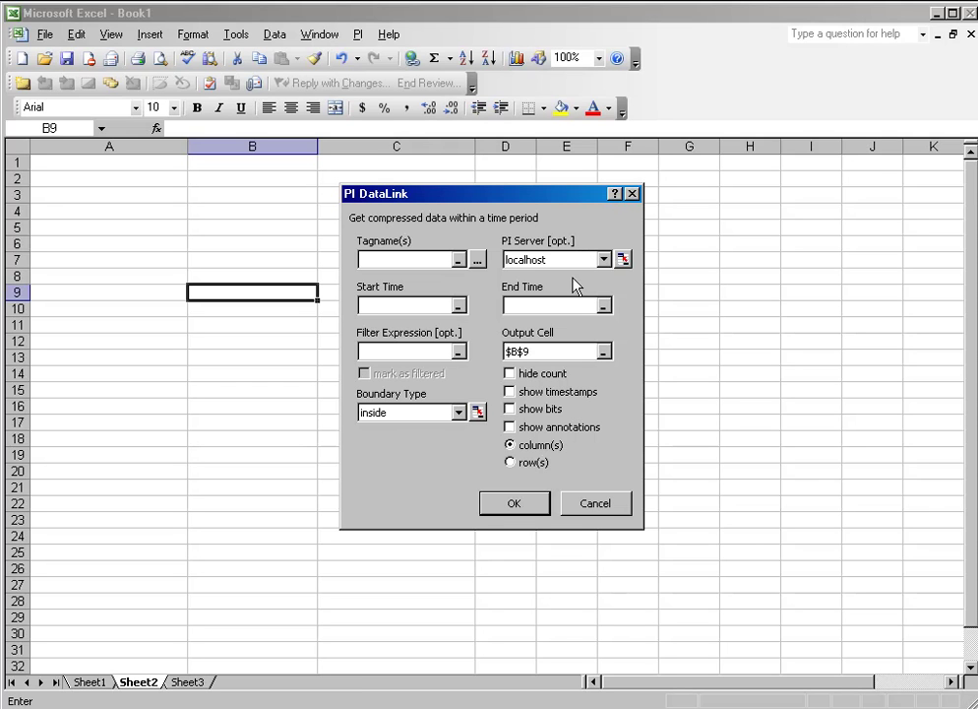
pyautogui.click(561, 339)
# Dismiss the query dialog and fill the block B9:C34 with yellow
pyautogui.click(593, 505)
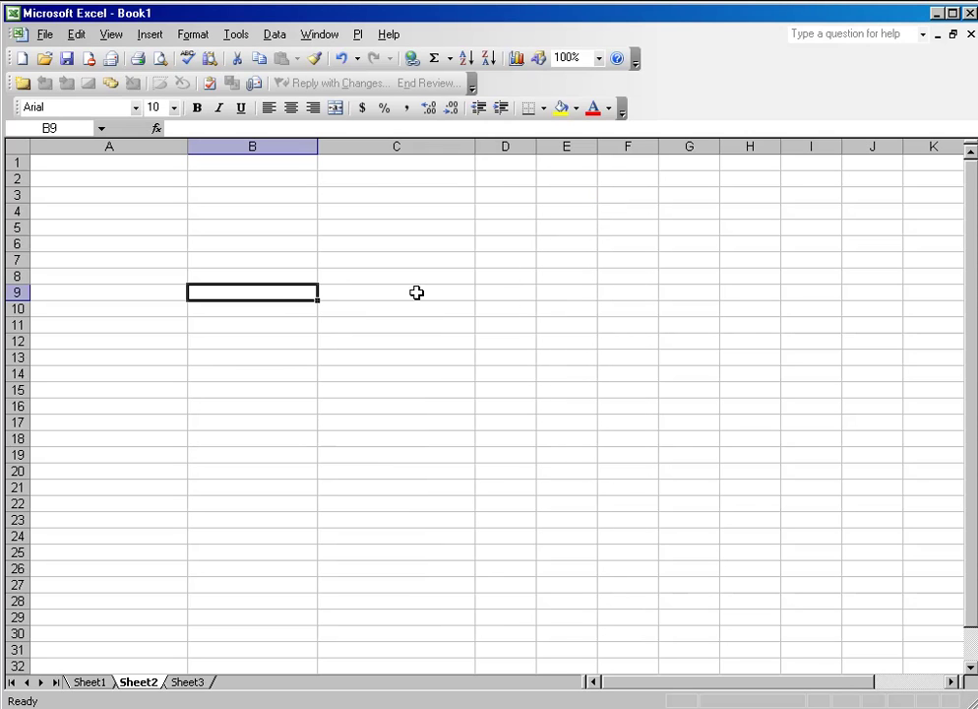
pyautogui.moveTo(306, 290); pyautogui.dragTo(437, 617)
pyautogui.click(561, 106)
pyautogui.click(562, 351)
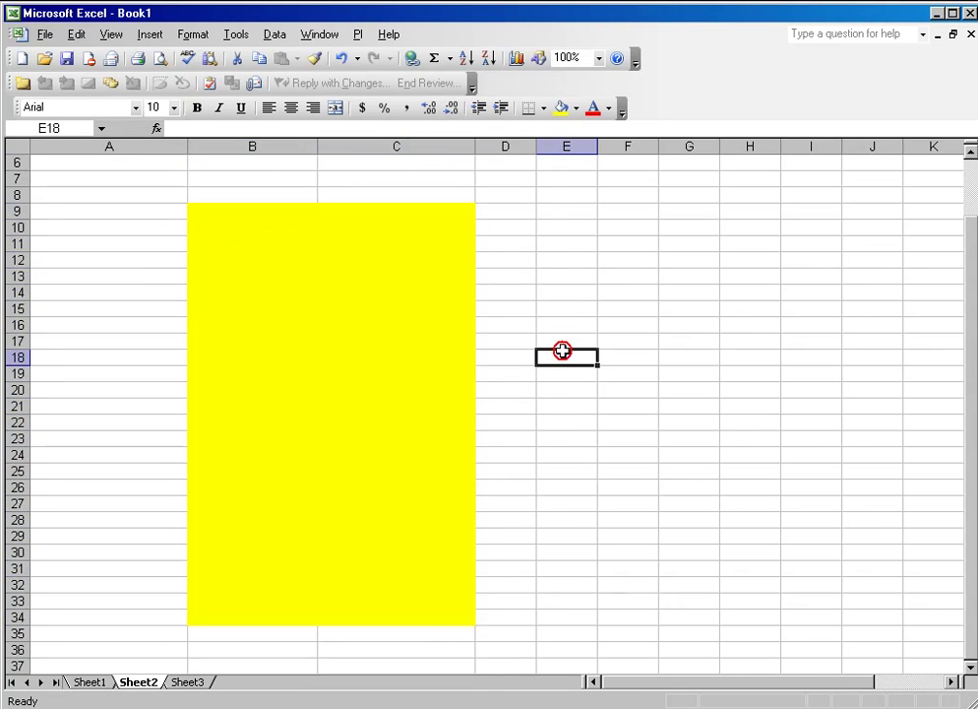
pyautogui.scroll(2, 562, 350)
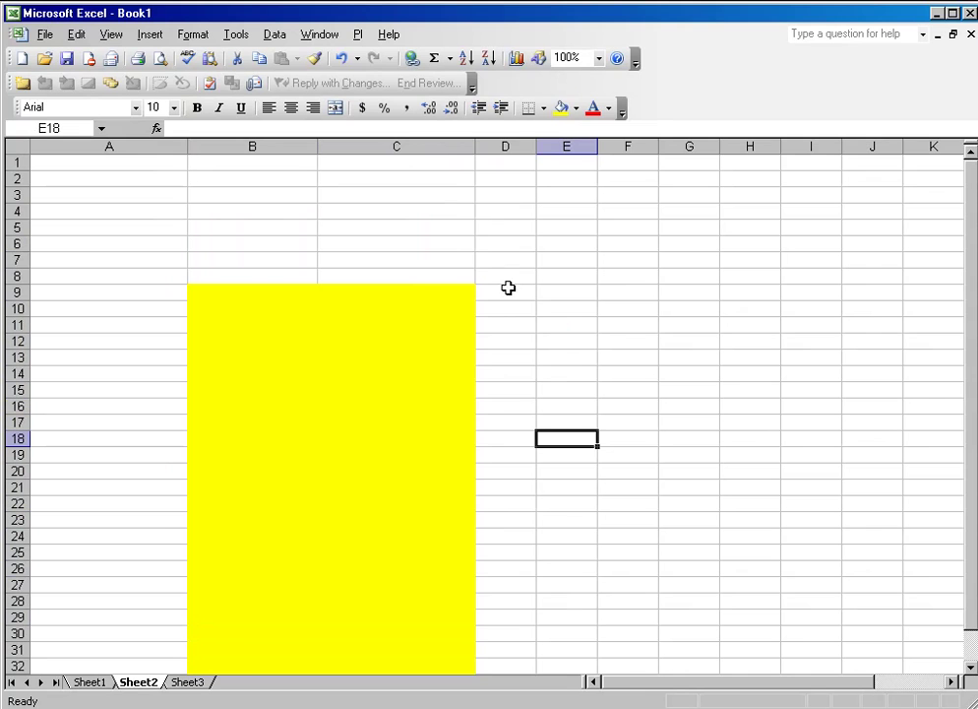
# Set up a compressed-data query at A4 for cdt158 from *-1h to * with timestamps shown
pyautogui.click(104, 209)
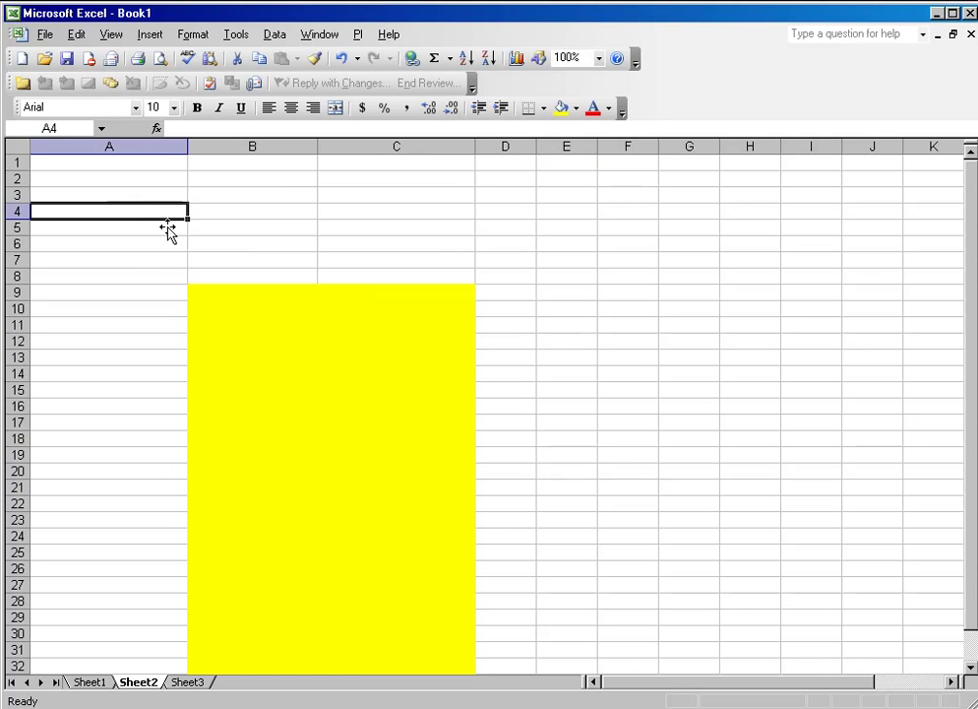
pyautogui.click(357, 34)
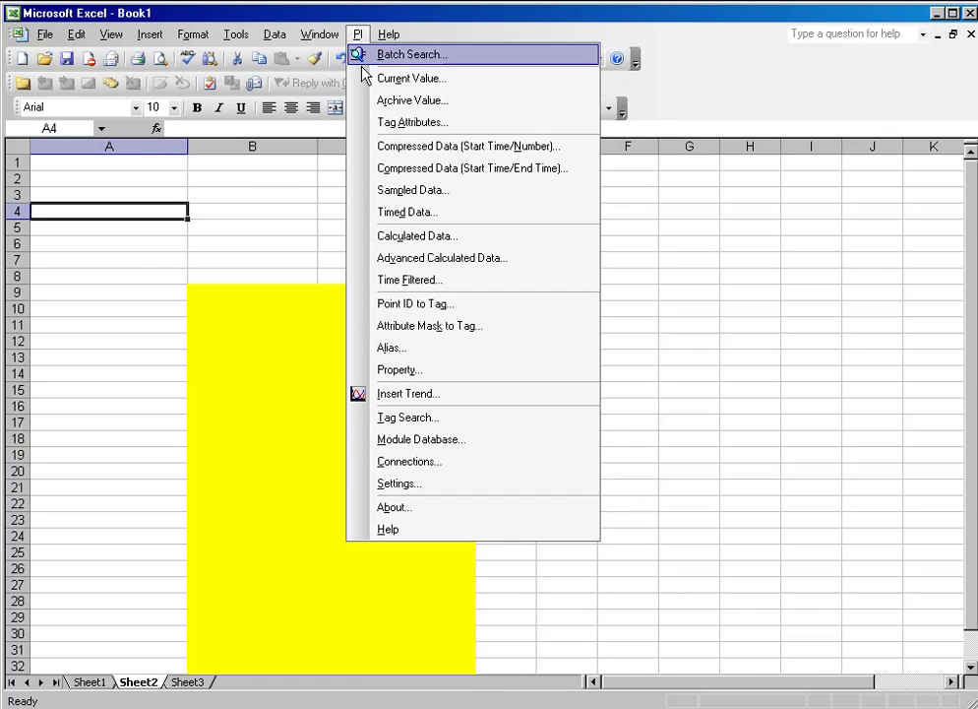
pyautogui.click(368, 169)
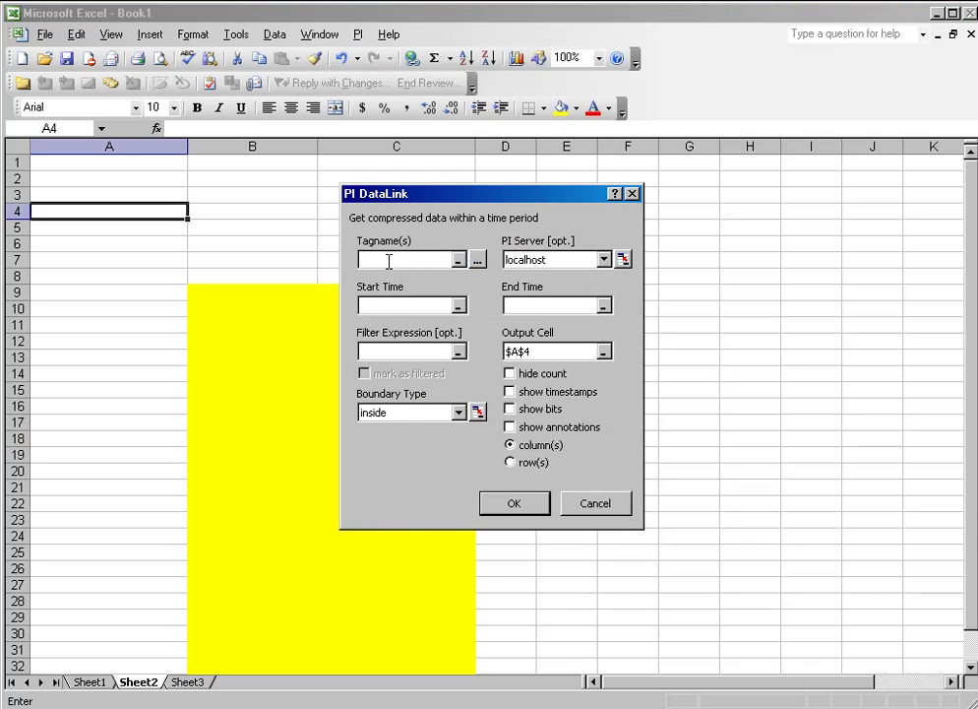
pyautogui.write('cdt158')
pyautogui.press('Tab')
pyautogui.press('Tab')
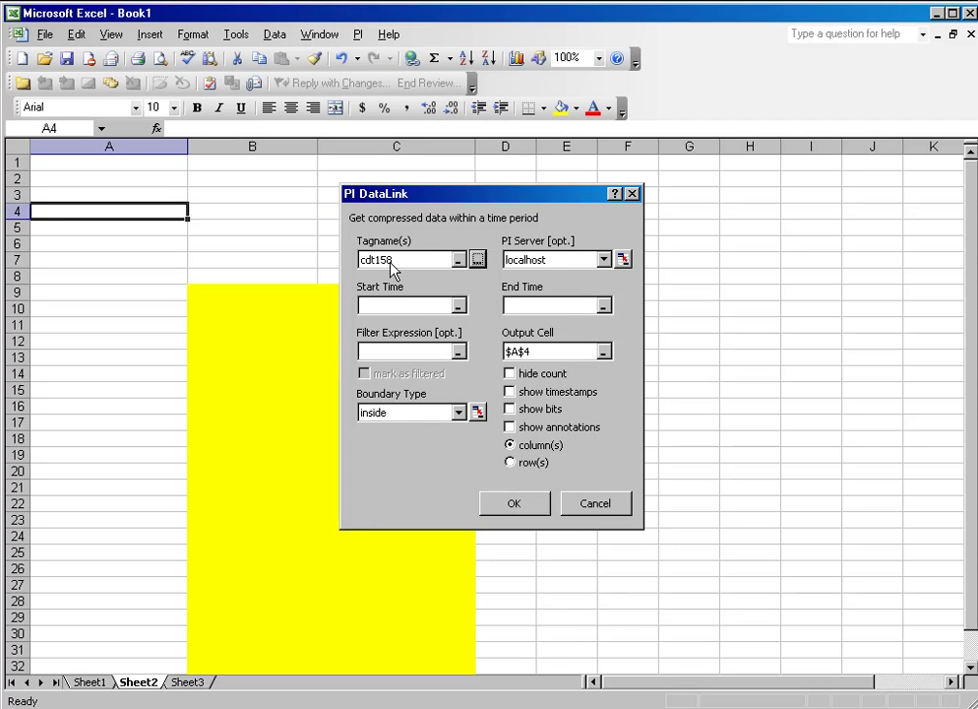
pyautogui.press('Tab')
pyautogui.write('*')
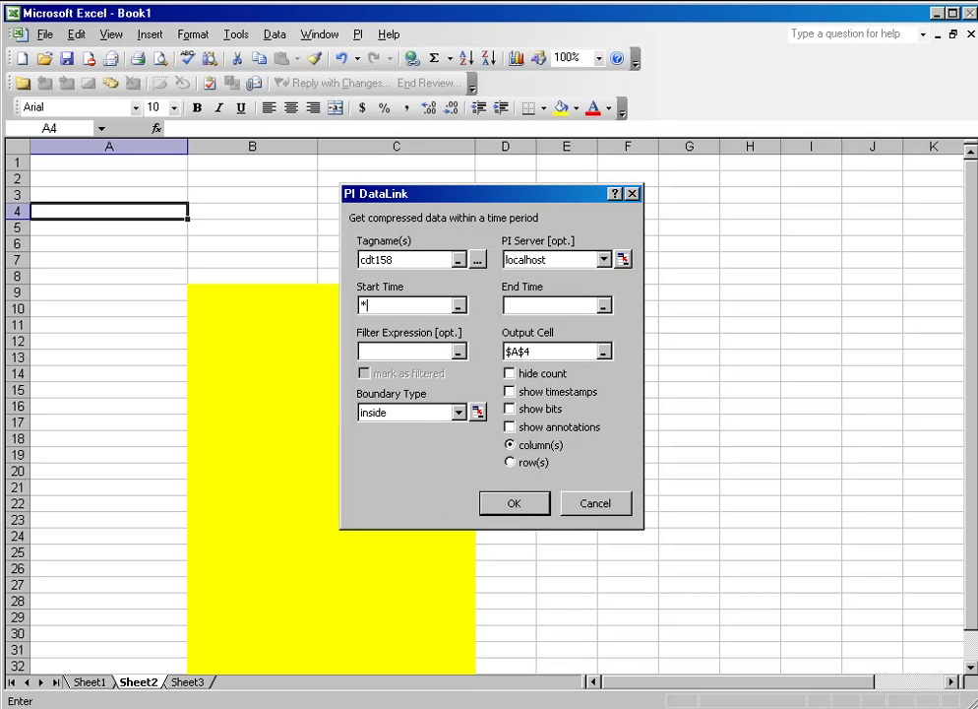
pyautogui.write('-1*')
pyautogui.click(510, 390)
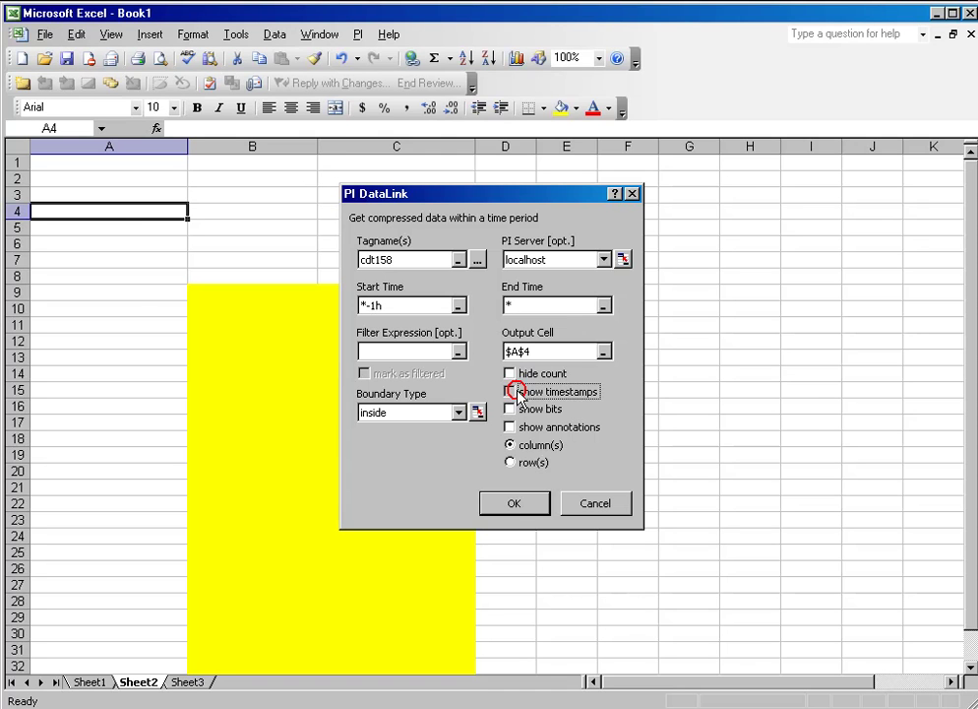
# Insert the cdt158 array at A4, then cut A4:B13 and paste it at B9
pyautogui.click(512, 503)
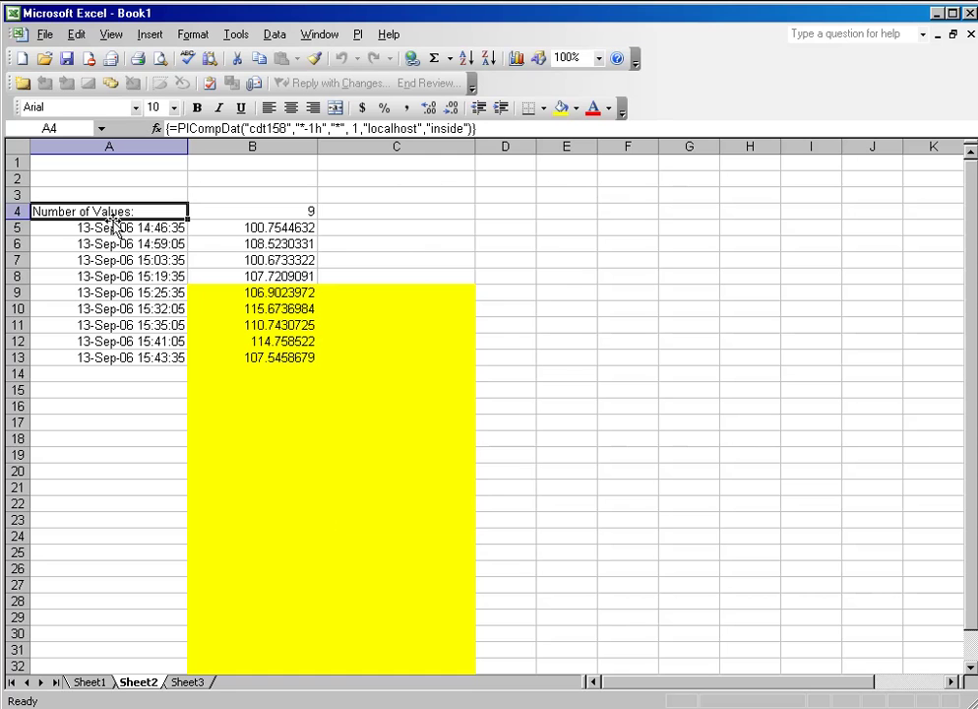
pyautogui.moveTo(102, 211); pyautogui.dragTo(264, 358)
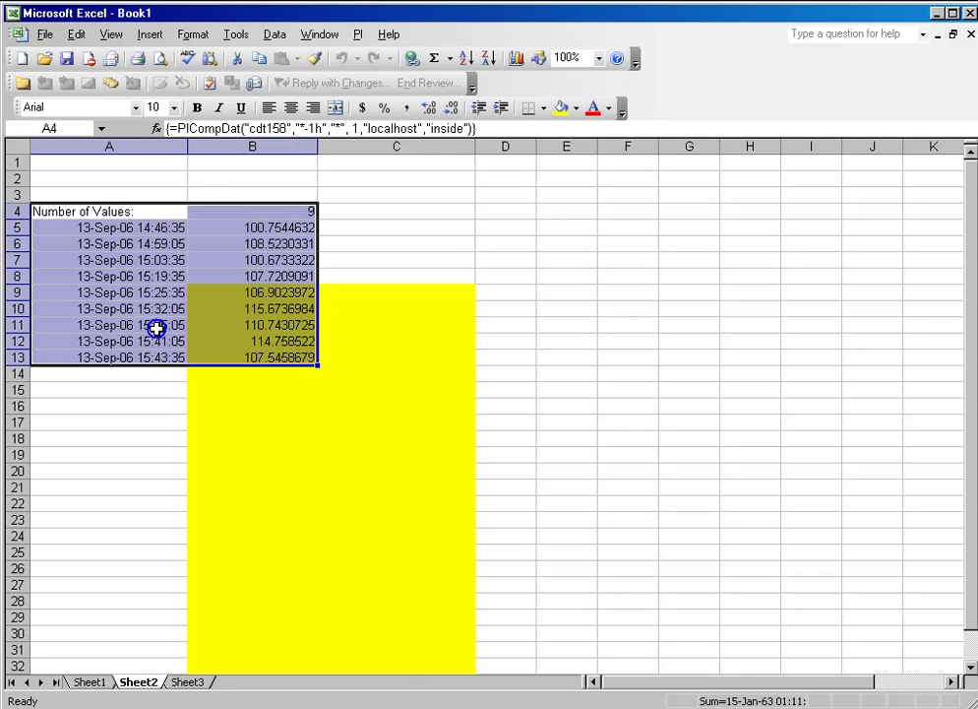
pyautogui.rightClick(155, 330)
pyautogui.click(194, 408)
pyautogui.click(246, 294)
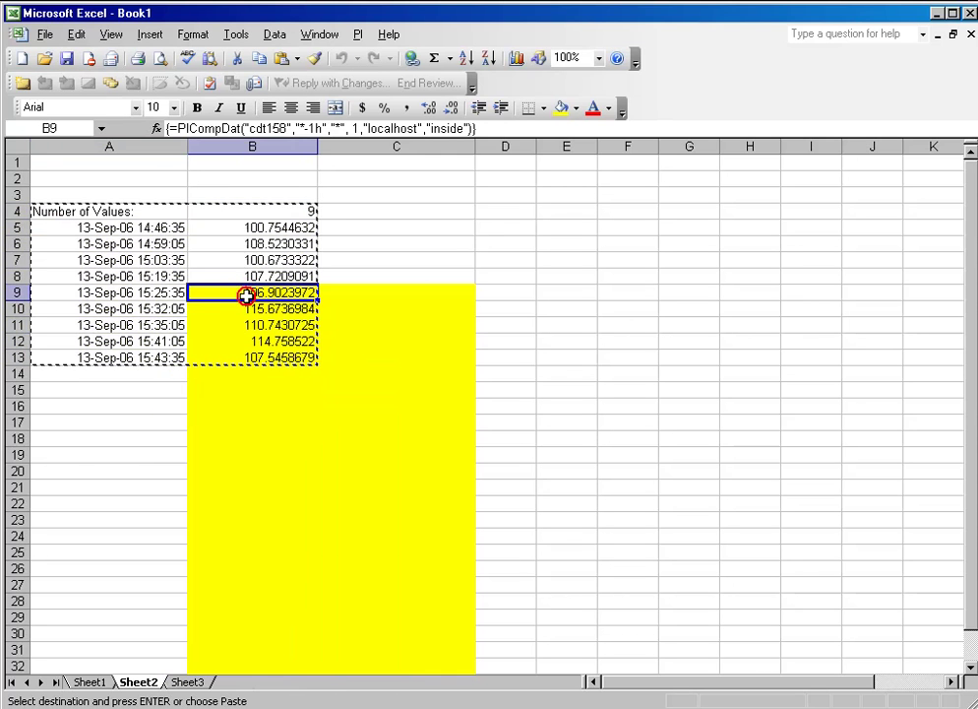
pyautogui.rightClick(273, 299)
pyautogui.click(290, 418)
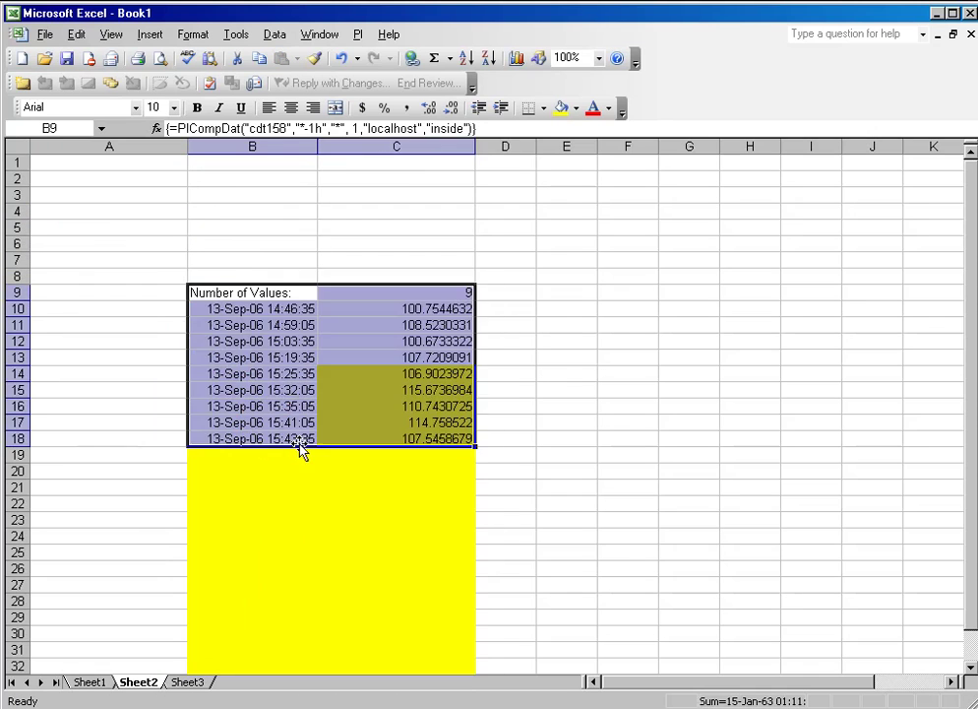
pyautogui.click(507, 473)
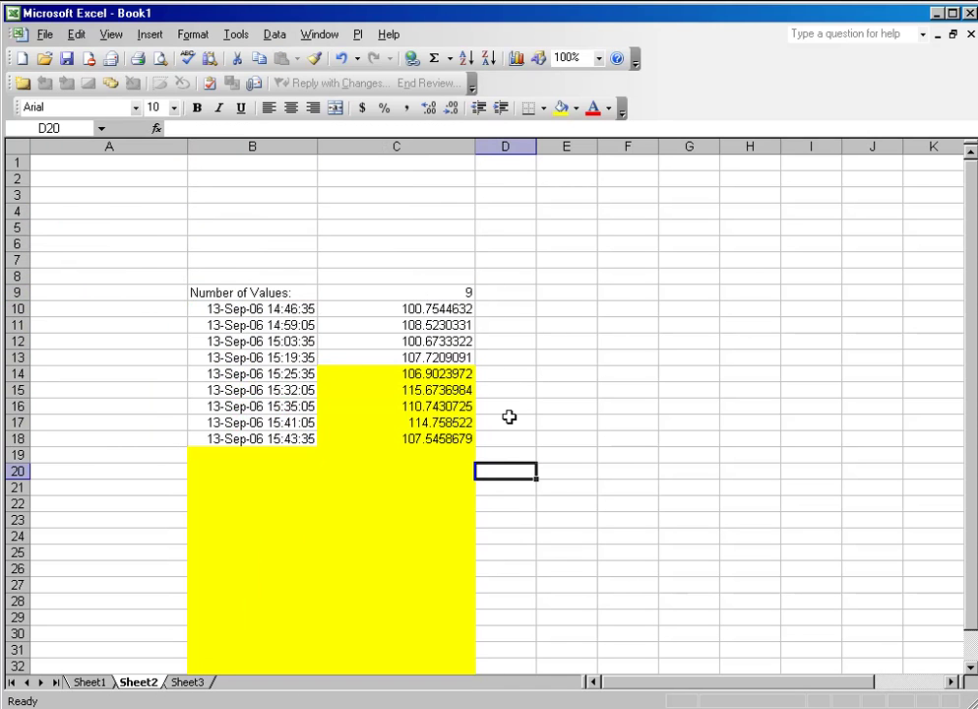
# Undo the move, delete the entire DataLink array, and select B9
pyautogui.hotkey('ctrl', 'z')
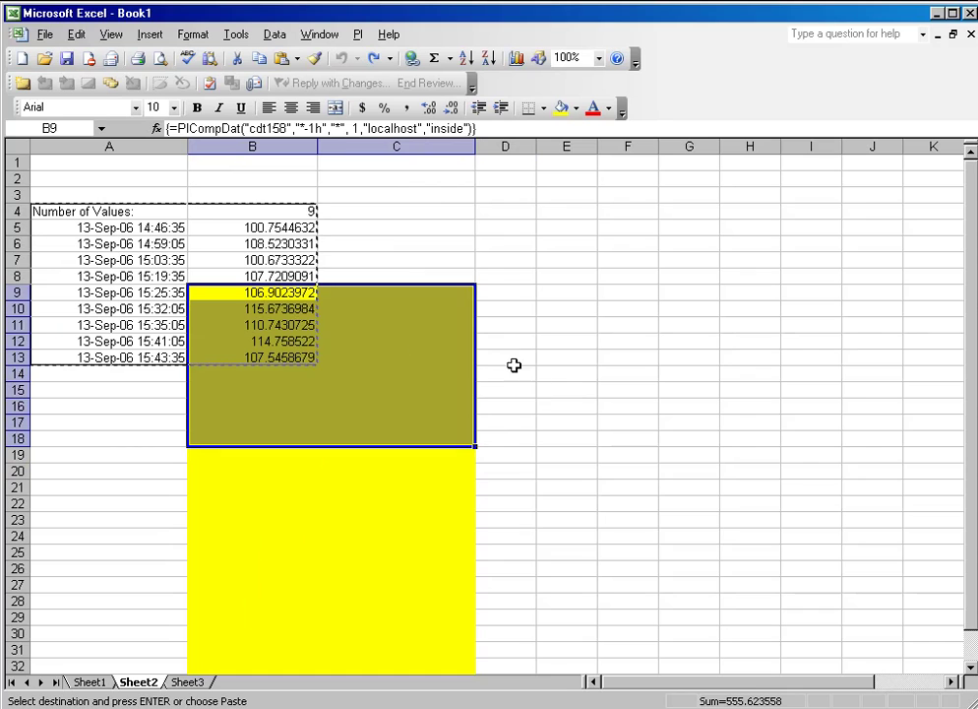
pyautogui.press('Return')
pyautogui.click(618, 528)
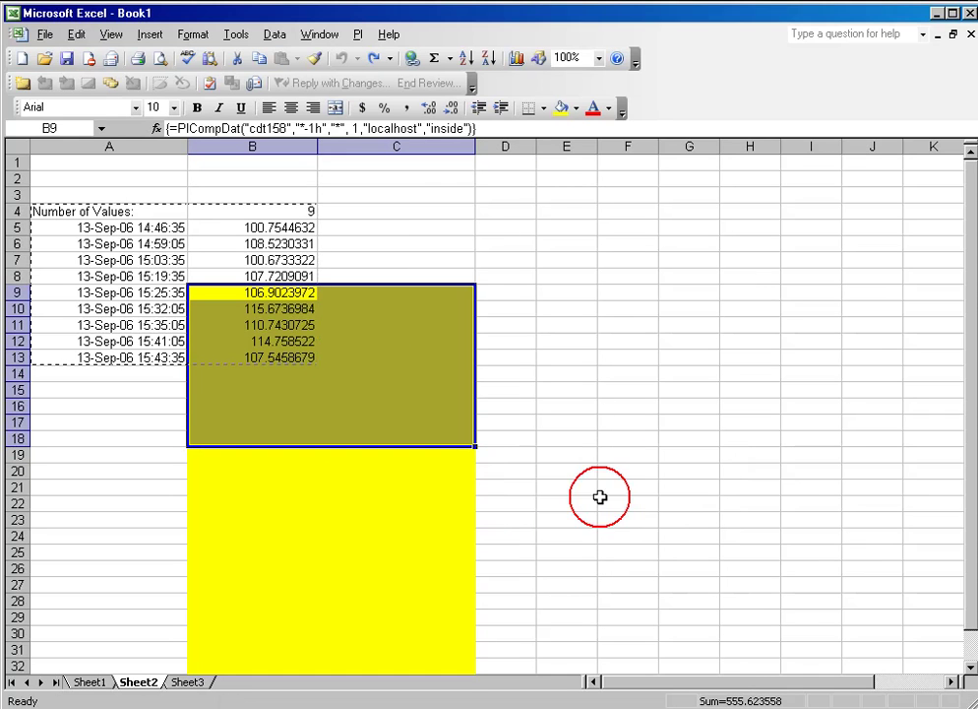
pyautogui.rightClick(250, 213)
pyautogui.click(276, 228)
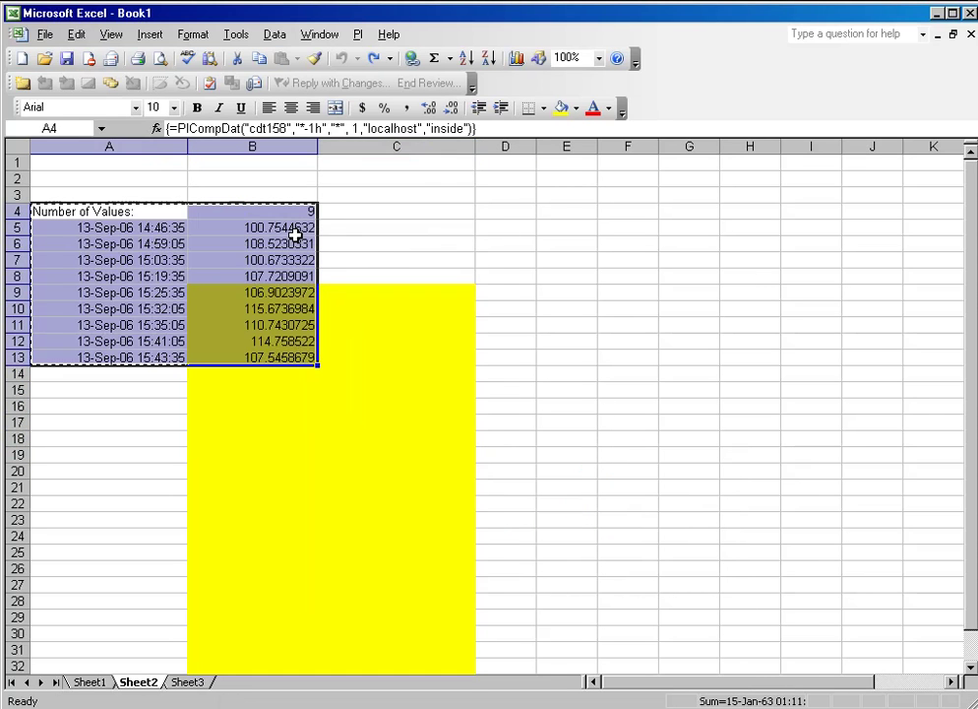
pyautogui.press('Delete')
pyautogui.click(358, 244)
pyautogui.click(283, 293)
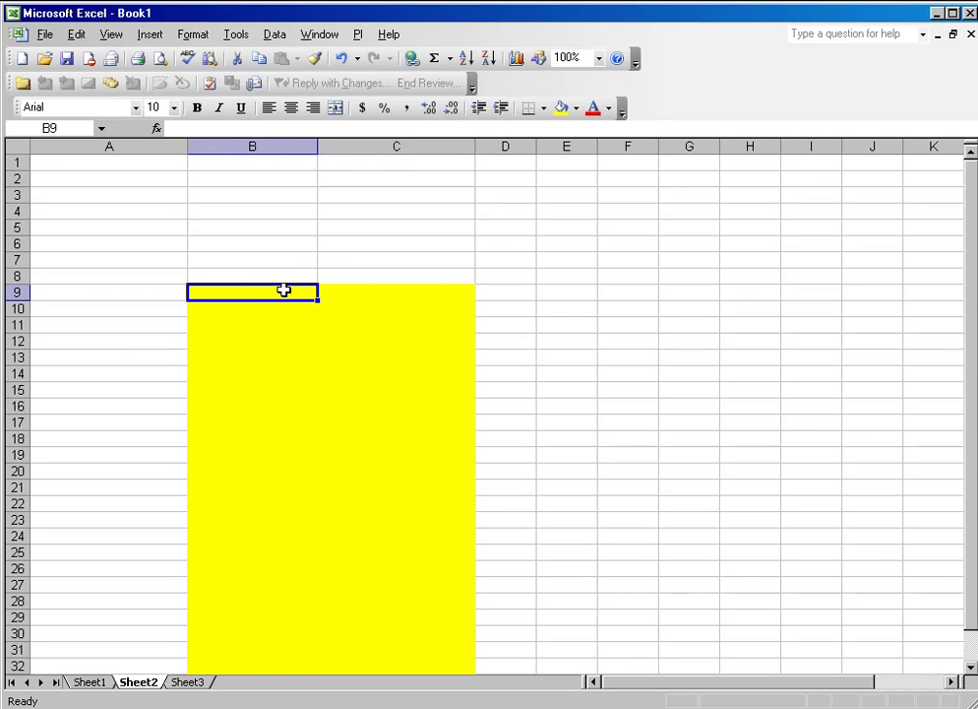
# Retrieve timestamped compressed data for cdt158 at B9 from *-1h to *
pyautogui.click(363, 32)
pyautogui.click(342, 104)
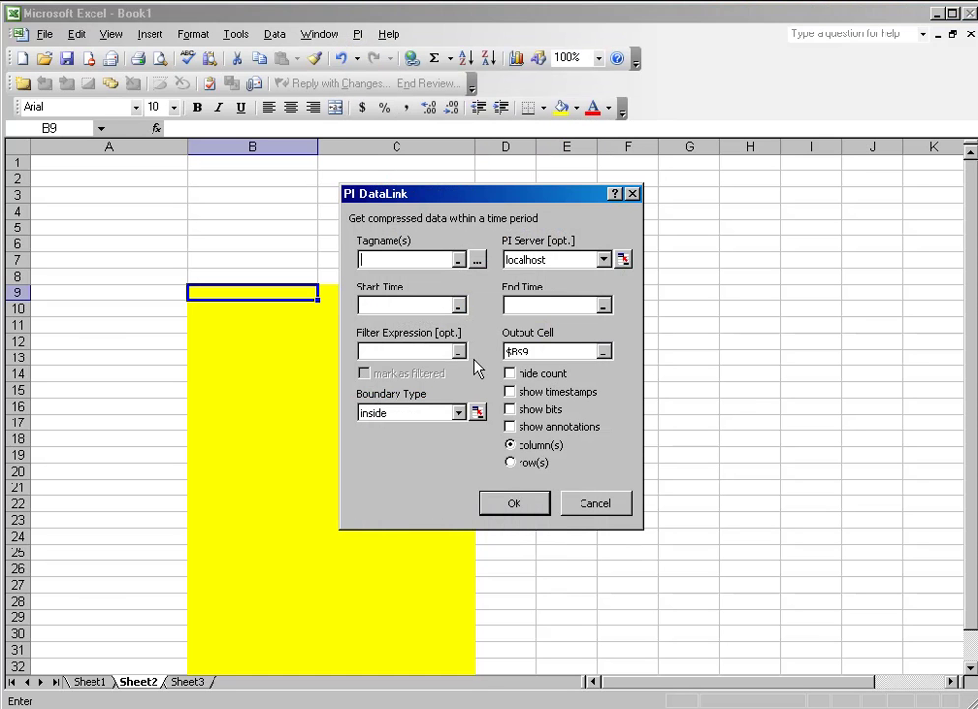
pyautogui.write('cdt158')
pyautogui.press('Tab')
pyautogui.press('Tab')
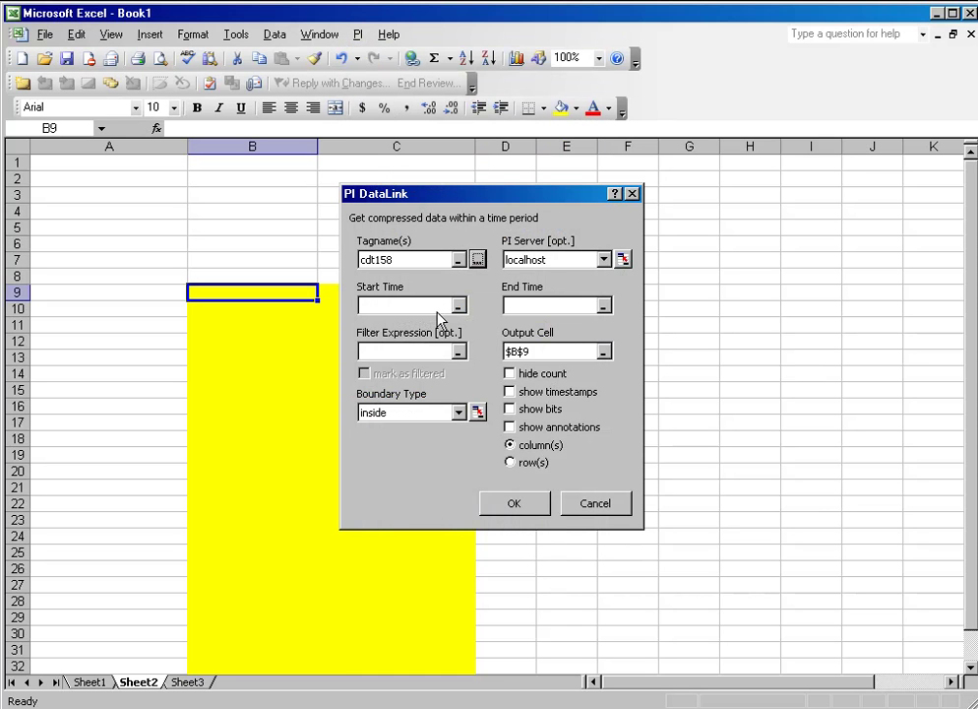
pyautogui.click(437, 311)
pyautogui.write('*')
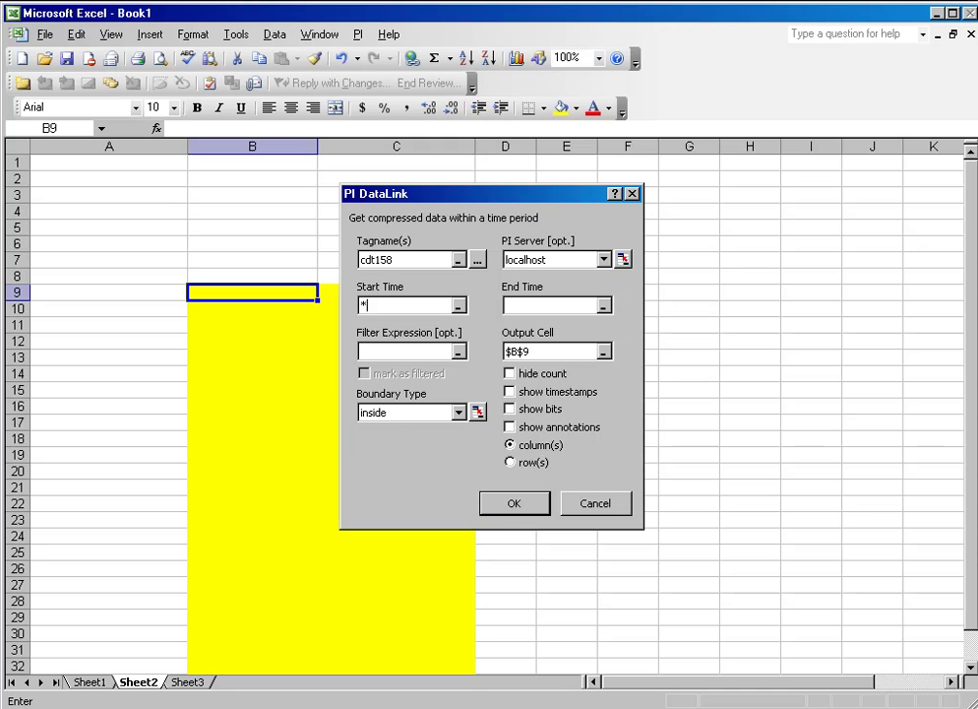
pyautogui.write('-1h')
pyautogui.press('Tab')
pyautogui.write('*')
pyautogui.click(510, 391)
pyautogui.click(516, 504)
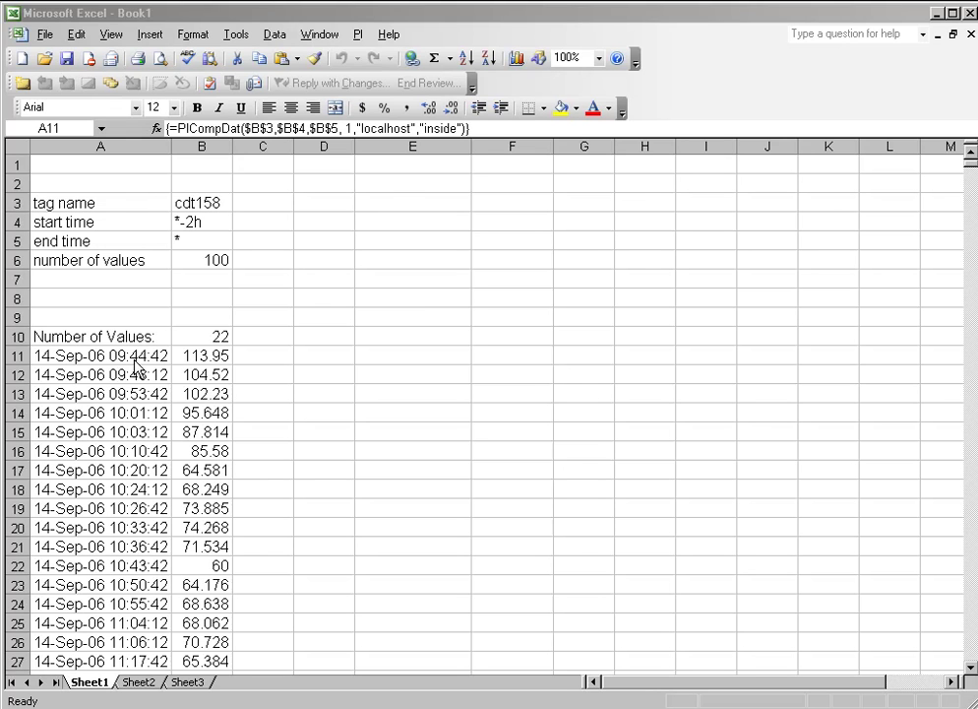
# Select the whole cdt158 PICompDat array using Select DataLink Formula from cell A11
pyautogui.click(139, 355)
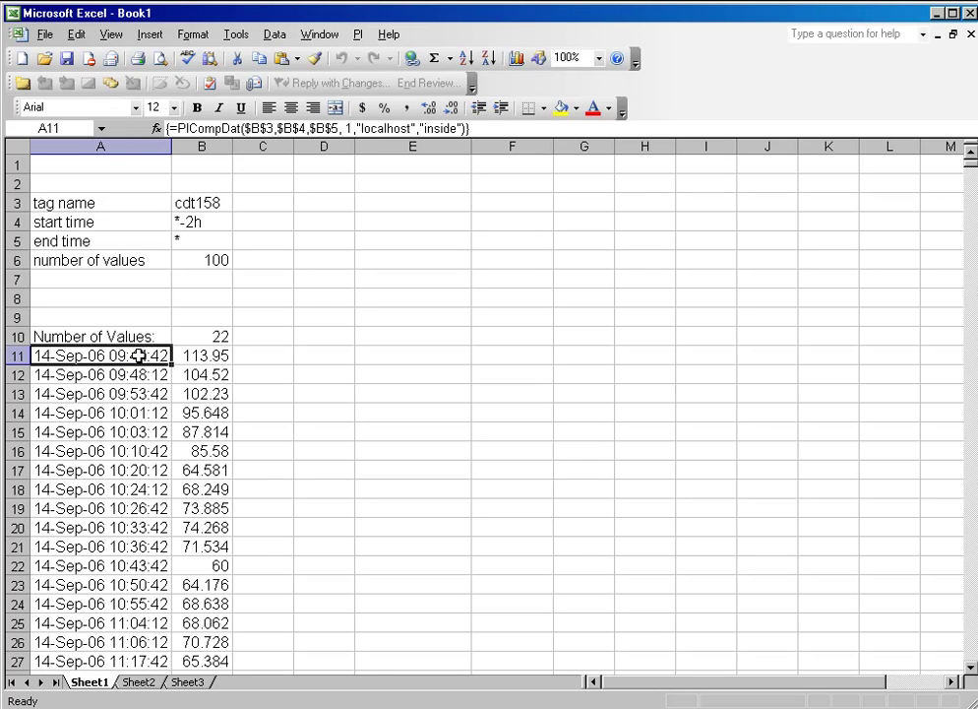
pyautogui.rightClick(141, 359)
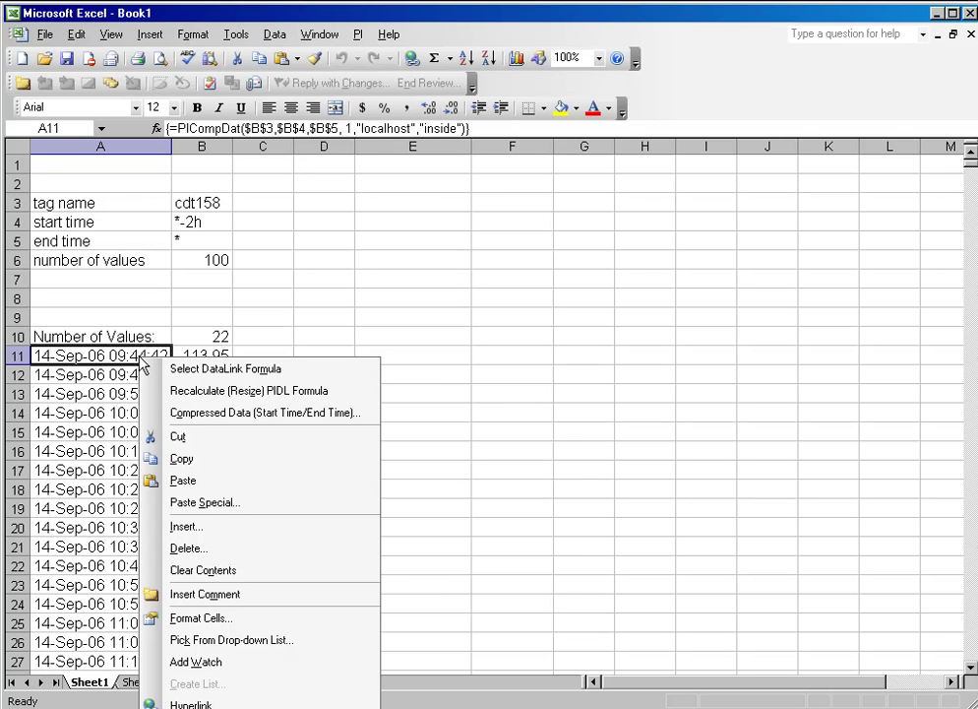
pyautogui.click(238, 372)
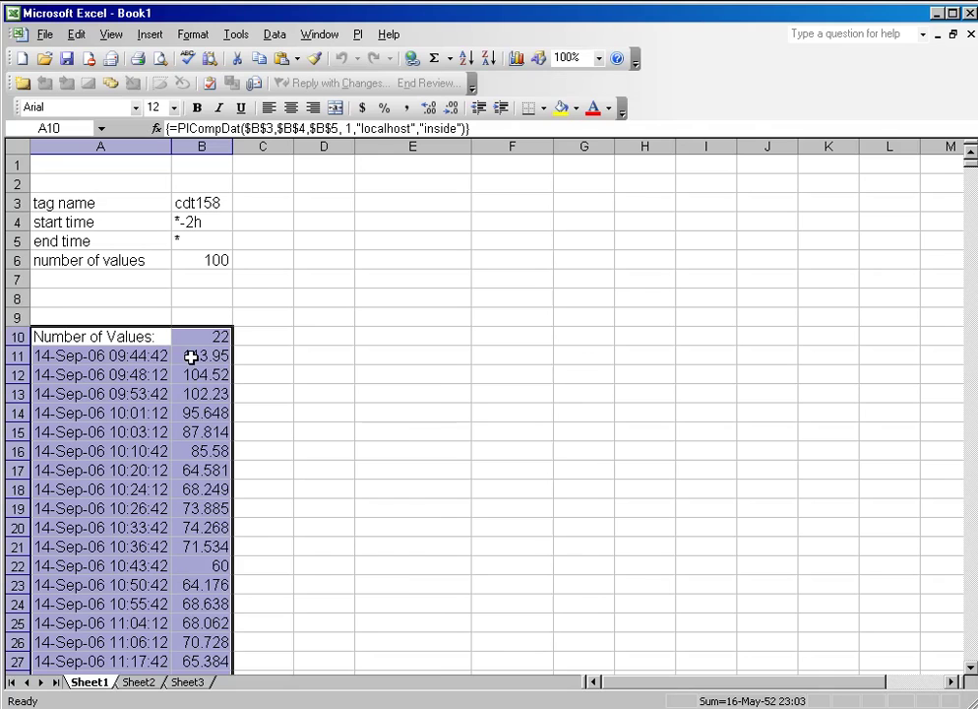
# Recalculate and resize the PI DataLink array
pyautogui.rightClick(195, 363)
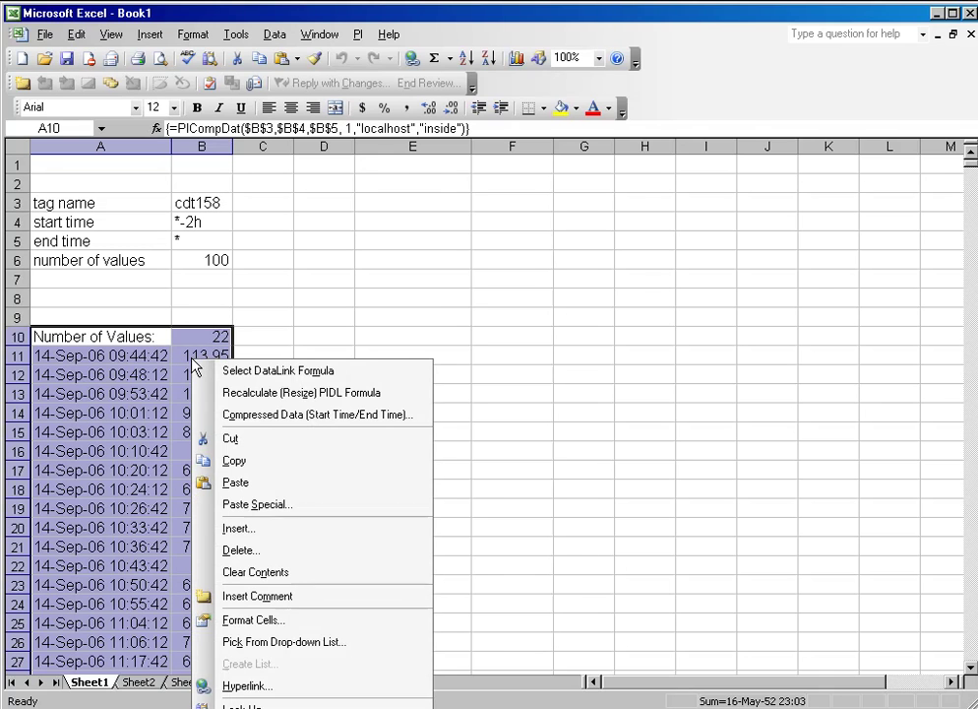
pyautogui.click(303, 393)
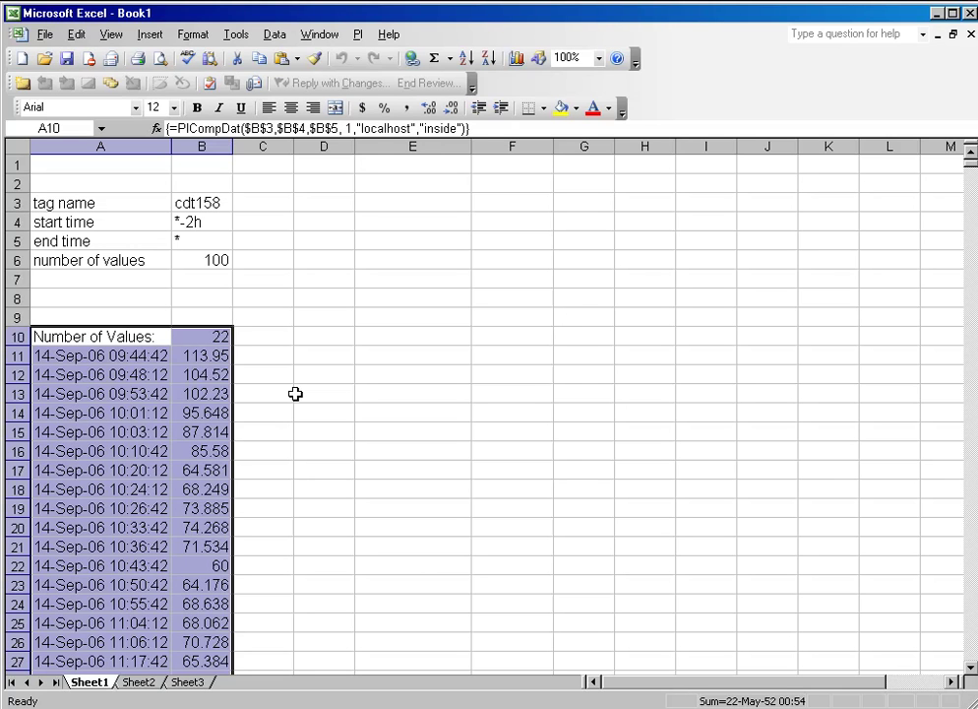
pyautogui.scroll(-5, 295, 394)
pyautogui.scroll(5, 284, 395)
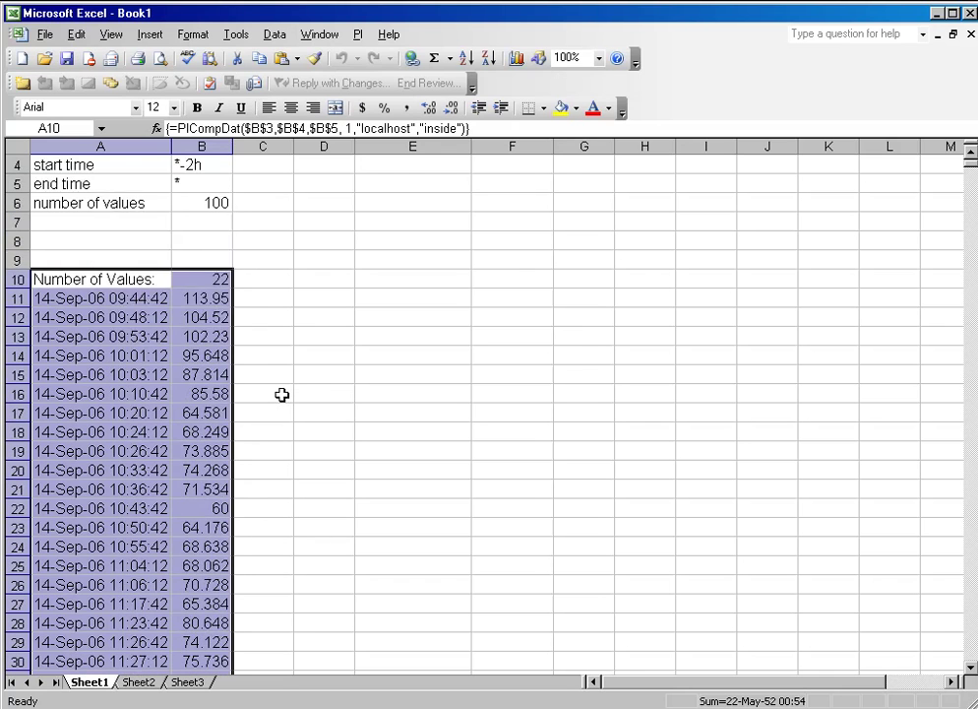
# Change B4's start time from *-2h to *-4h so the array refreshes to 41 values
pyautogui.click(214, 221)
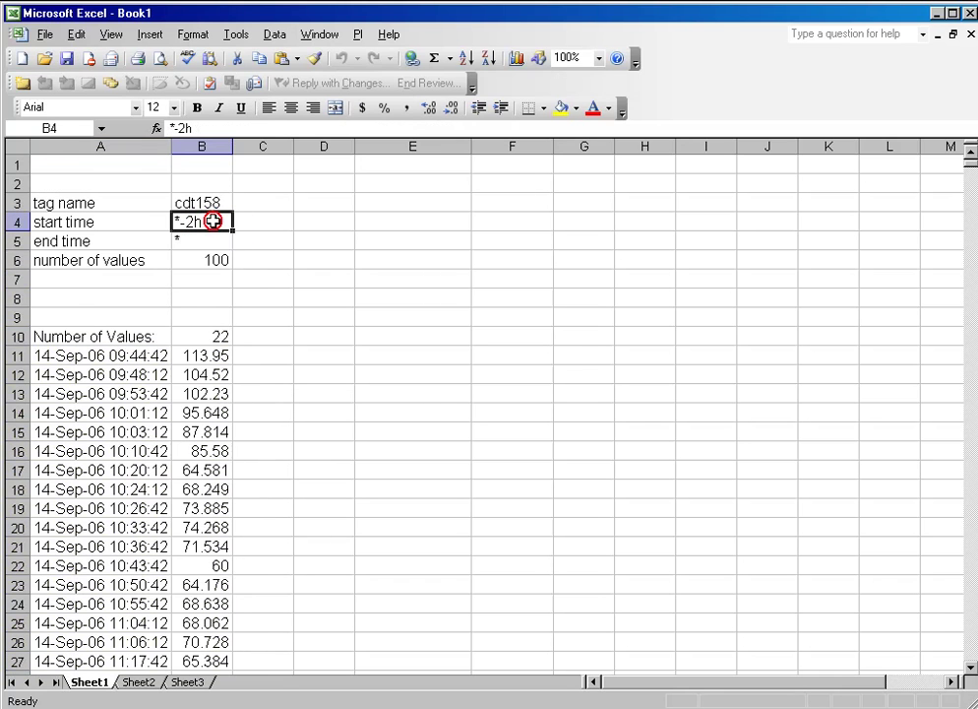
pyautogui.click(182, 129)
pyautogui.press('BackSpace')
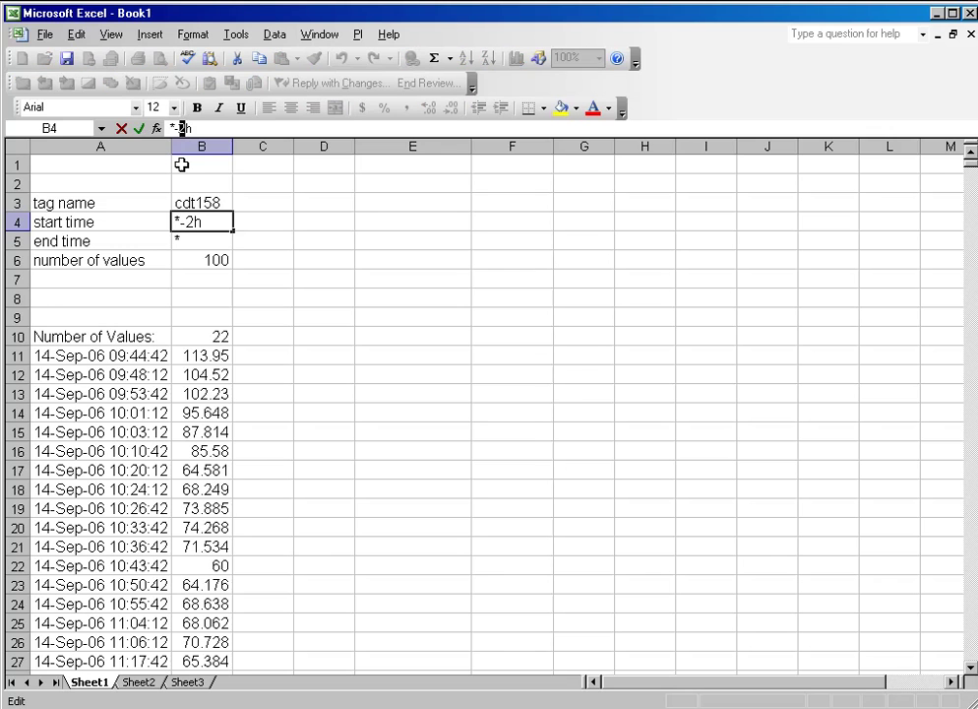
pyautogui.write('4')
pyautogui.click(253, 243)
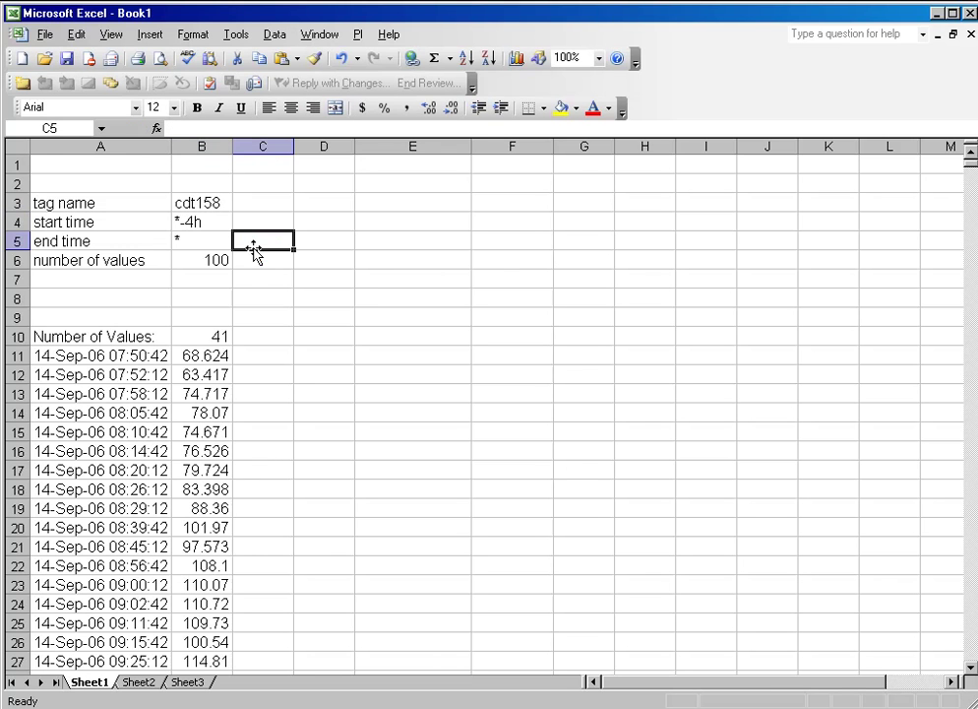
pyautogui.scroll(-1, 314, 380)
pyautogui.scroll(-3, 310, 381)
pyautogui.scroll(2, 269, 415)
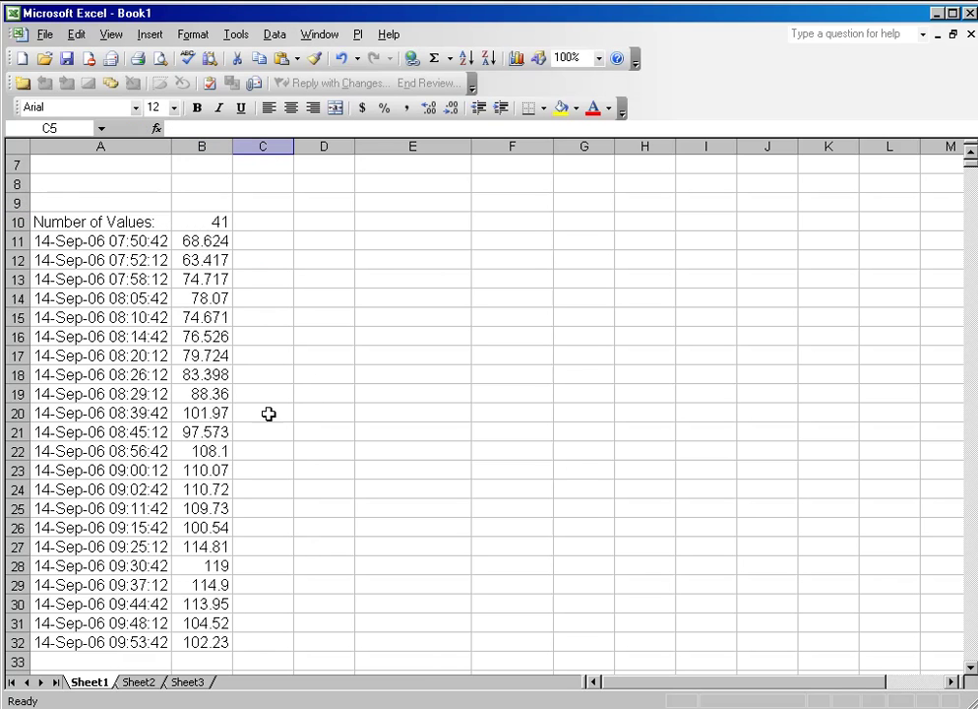
# Recalculate (Resize) the array from A22 so it extends past 09:53:42 showing all 41 values
pyautogui.moveTo(165, 222); pyautogui.dragTo(232, 221)
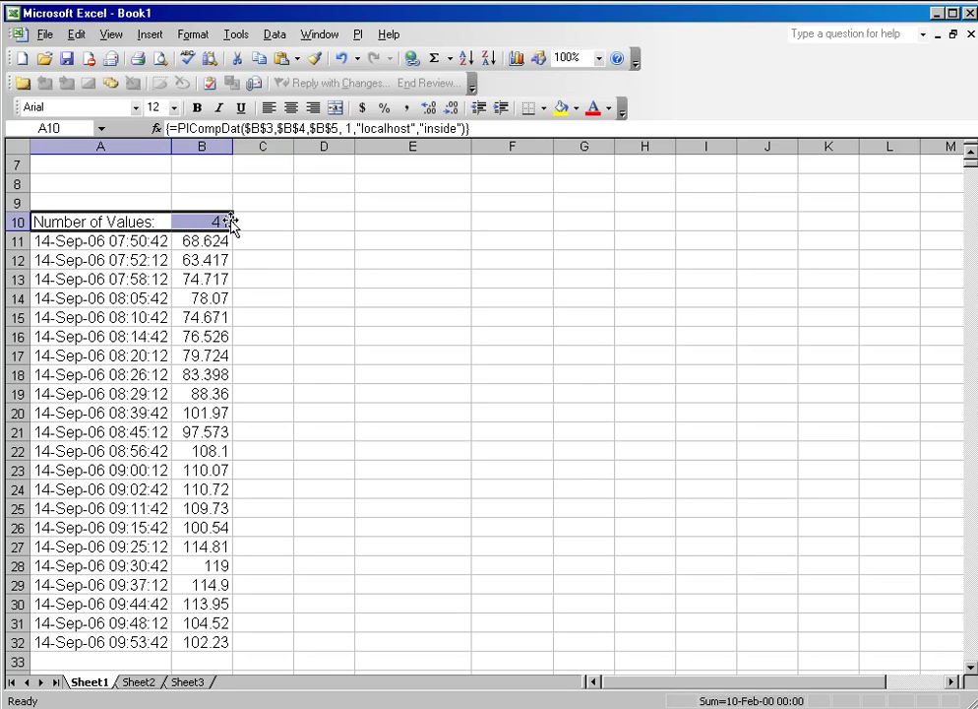
pyautogui.click(271, 243)
pyautogui.scroll(-2, 253, 510)
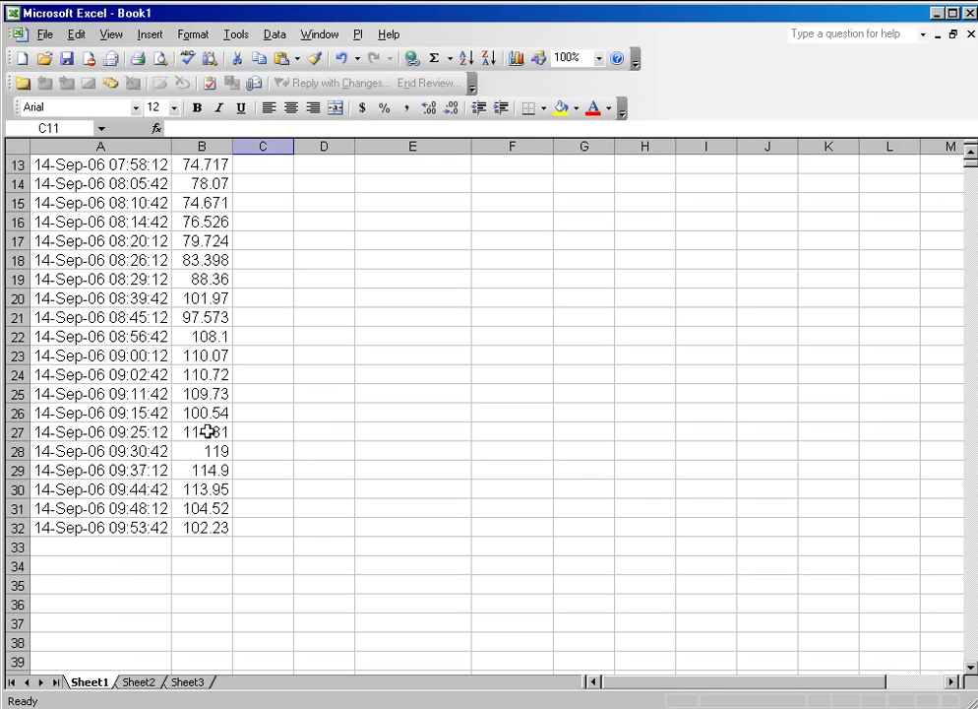
pyautogui.scroll(2, 178, 401)
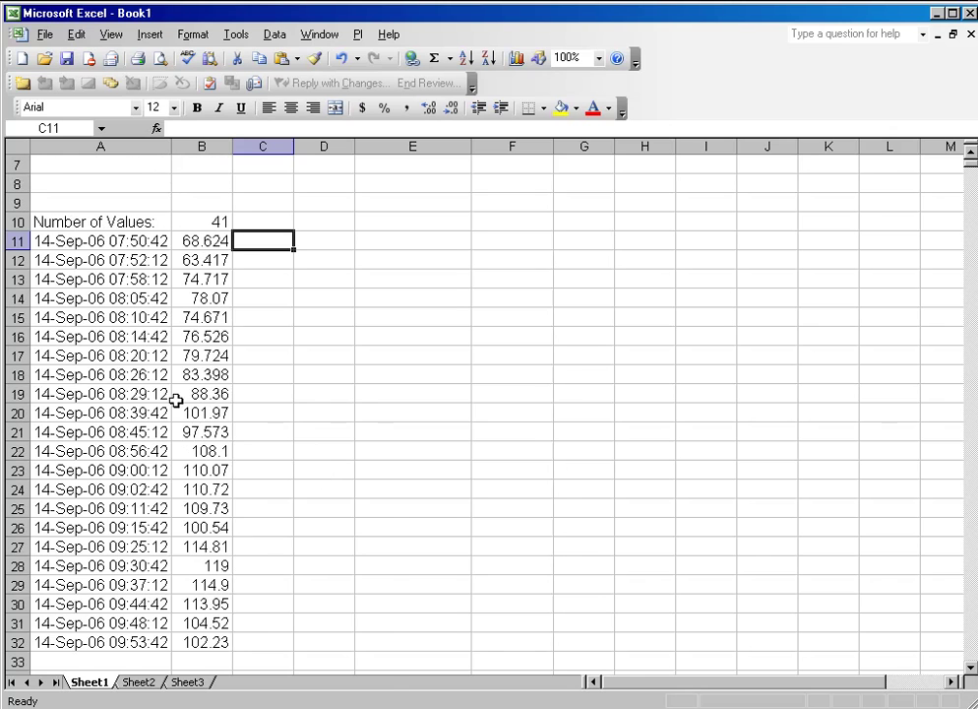
pyautogui.scroll(-1, 191, 417)
pyautogui.rightClick(157, 396)
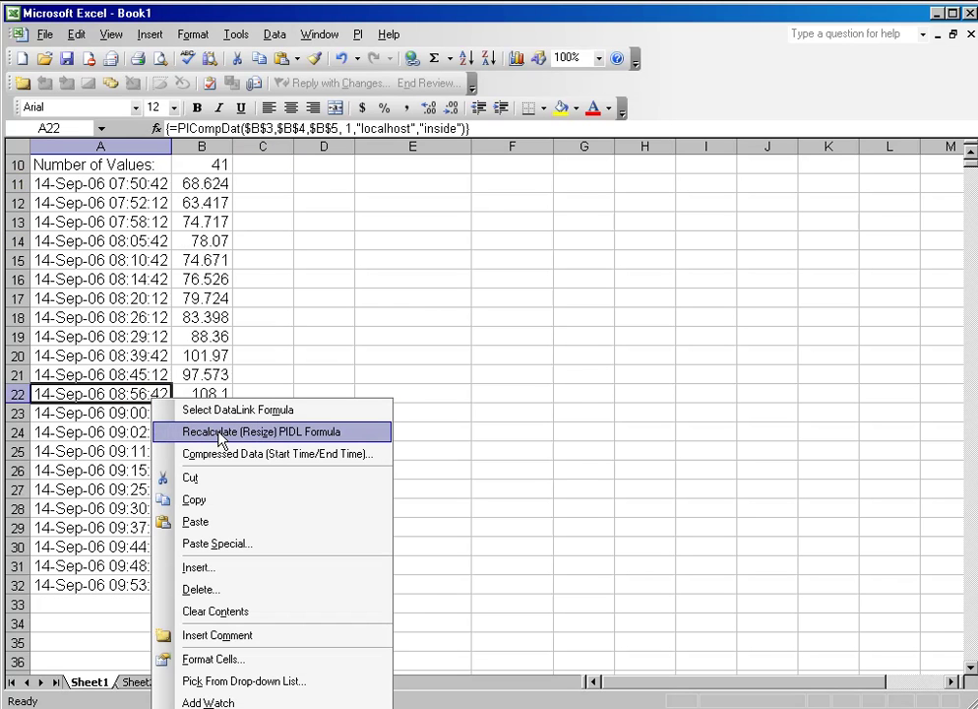
pyautogui.click(228, 434)
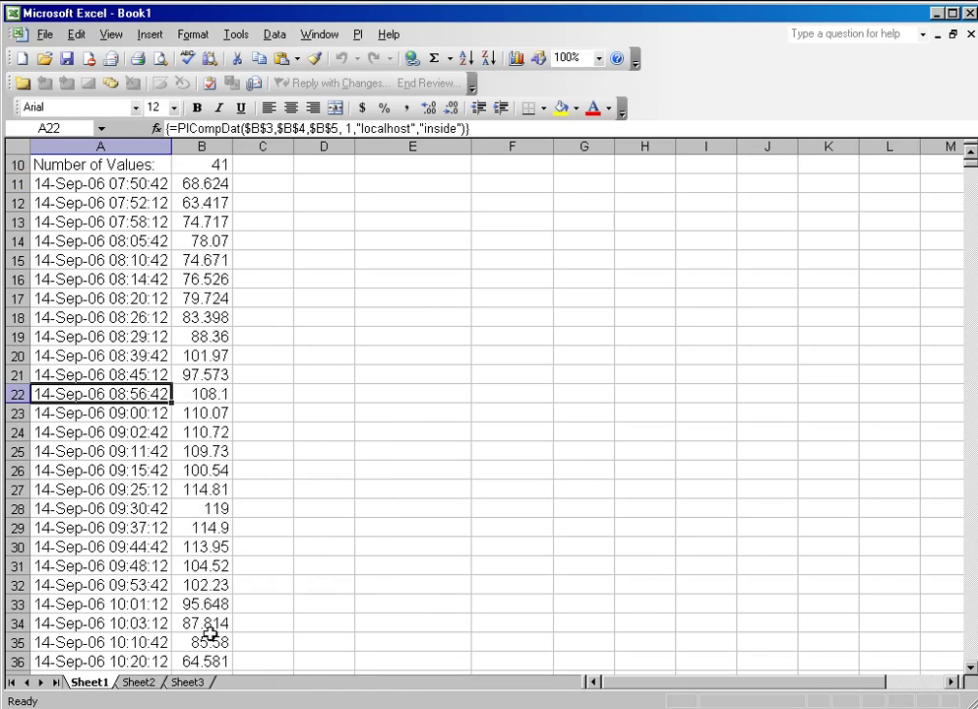
pyautogui.scroll(-2, 247, 591)
pyautogui.scroll(-3, 247, 581)
pyautogui.scroll(8, 240, 578)
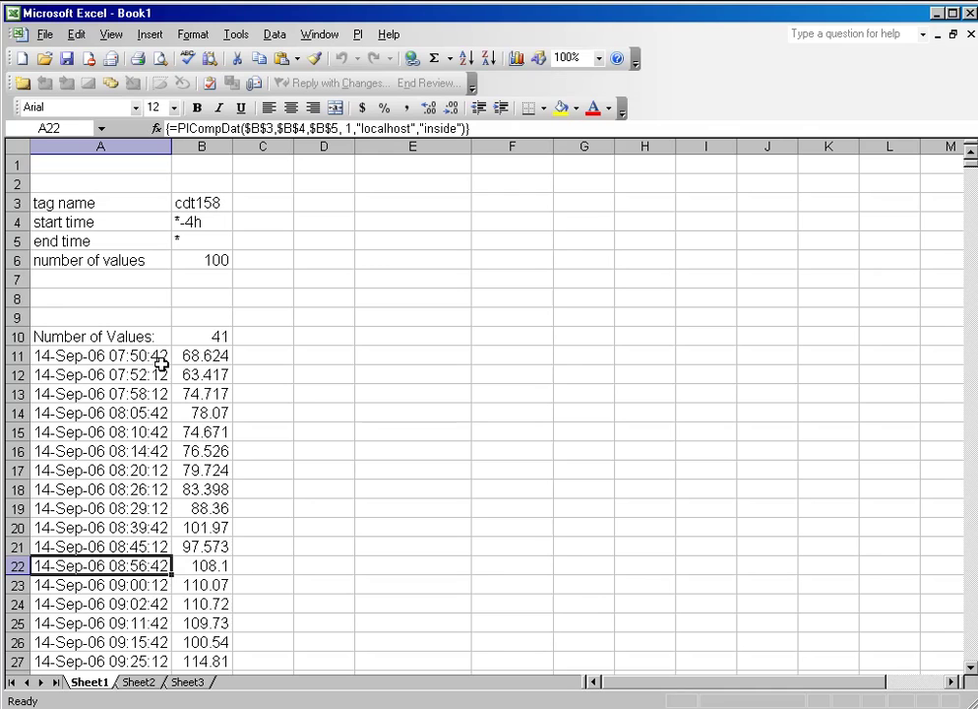
pyautogui.rightClick(150, 360)
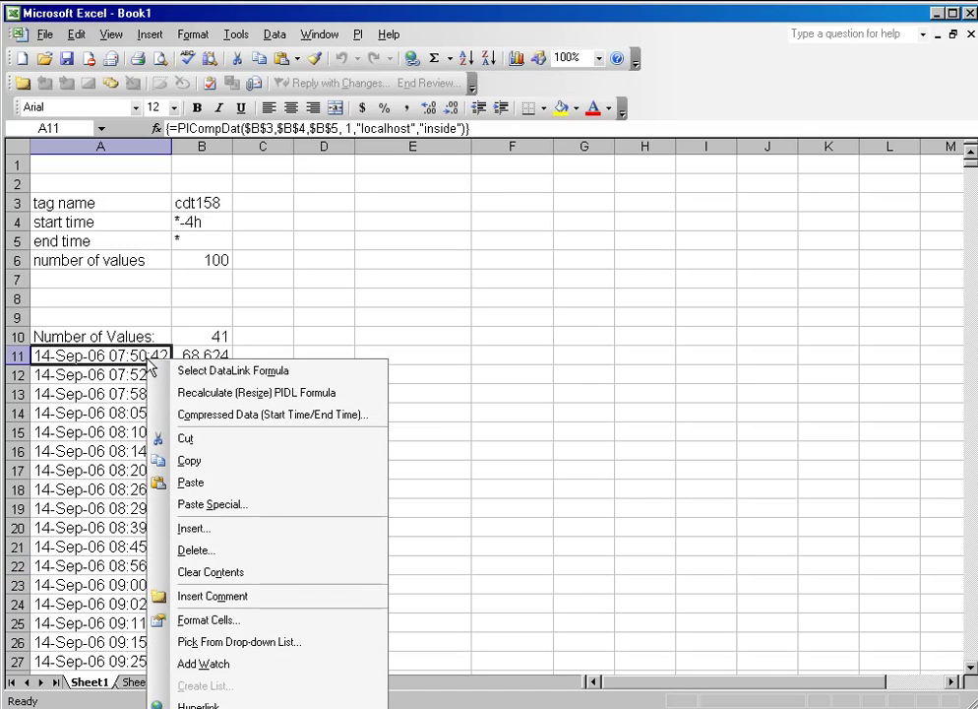
pyautogui.click(302, 421)
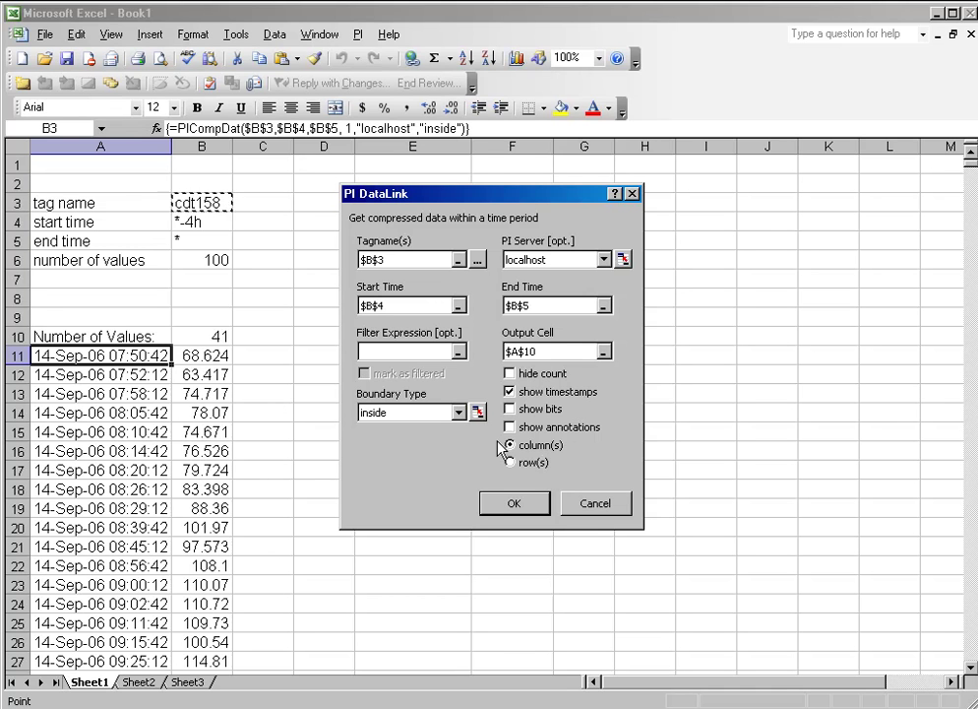
pyautogui.click(617, 510)
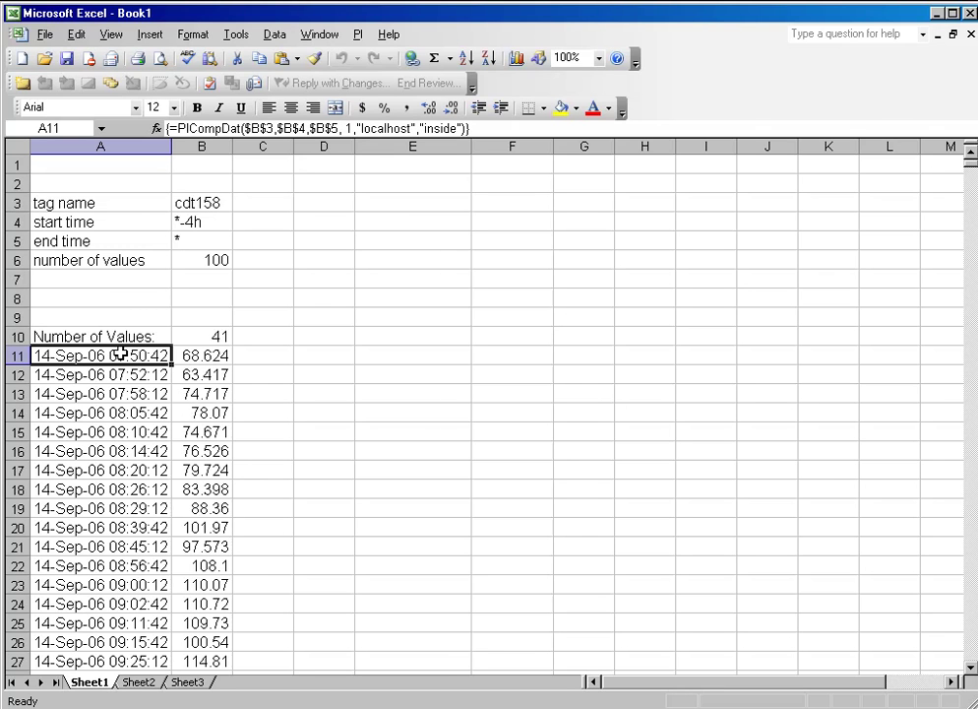
# Select the array range A10:B23 and open its Compressed Data (Start Time/End Time) settings
pyautogui.moveTo(76, 334); pyautogui.dragTo(206, 595)
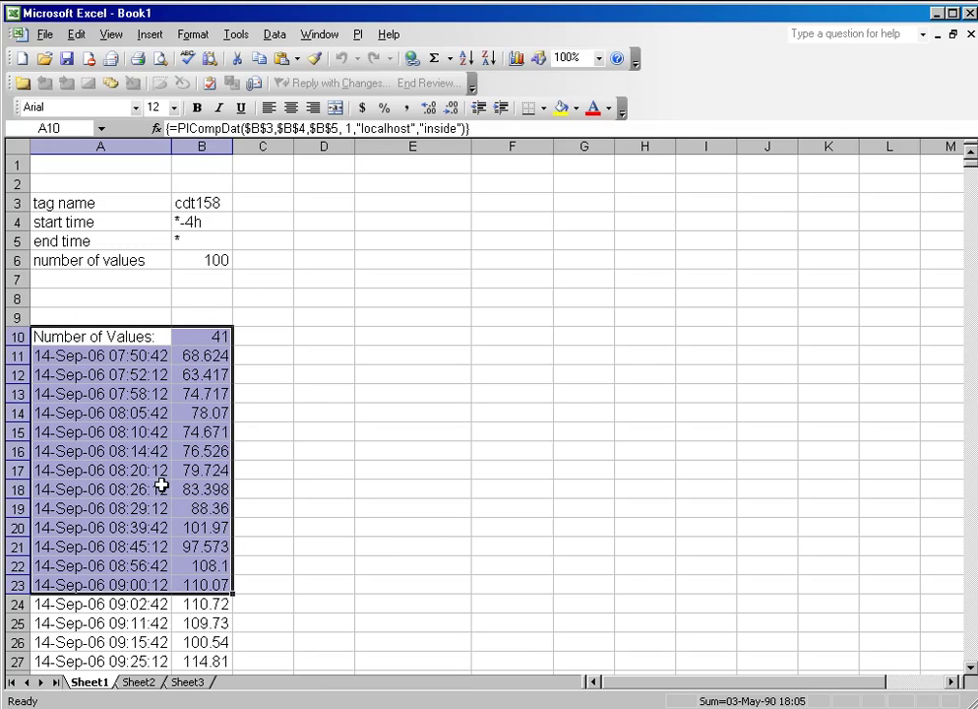
pyautogui.rightClick(142, 379)
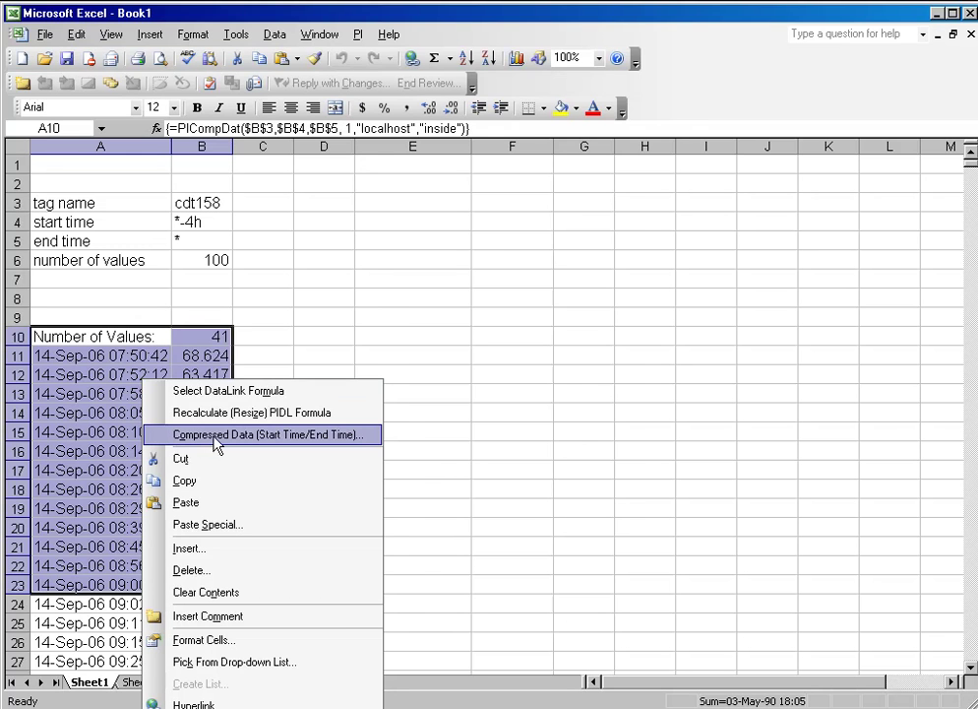
pyautogui.click(267, 436)
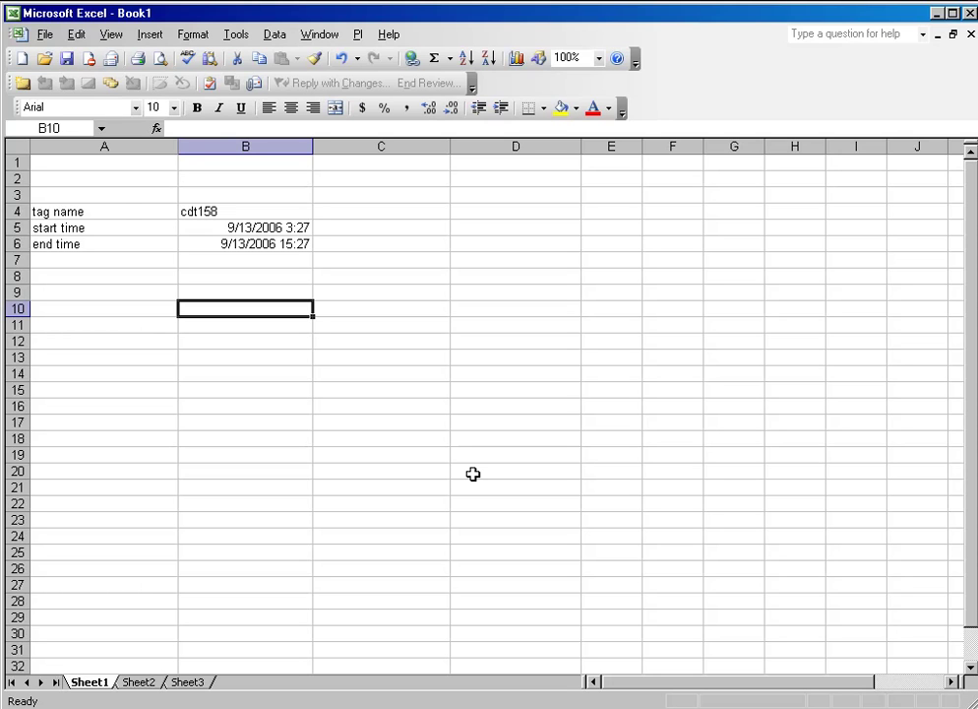
# Review the tag cdt158 and start/end time cells in A4:B6, then select B10 for output
pyautogui.click(124, 215)
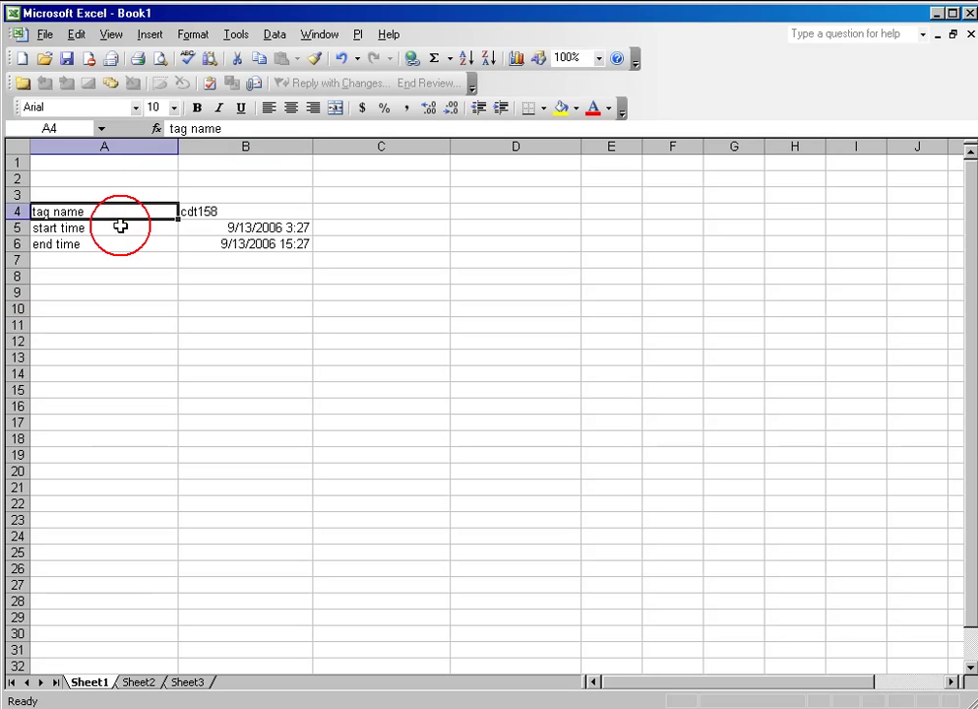
pyautogui.click(120, 229)
pyautogui.click(119, 243)
pyautogui.click(273, 209)
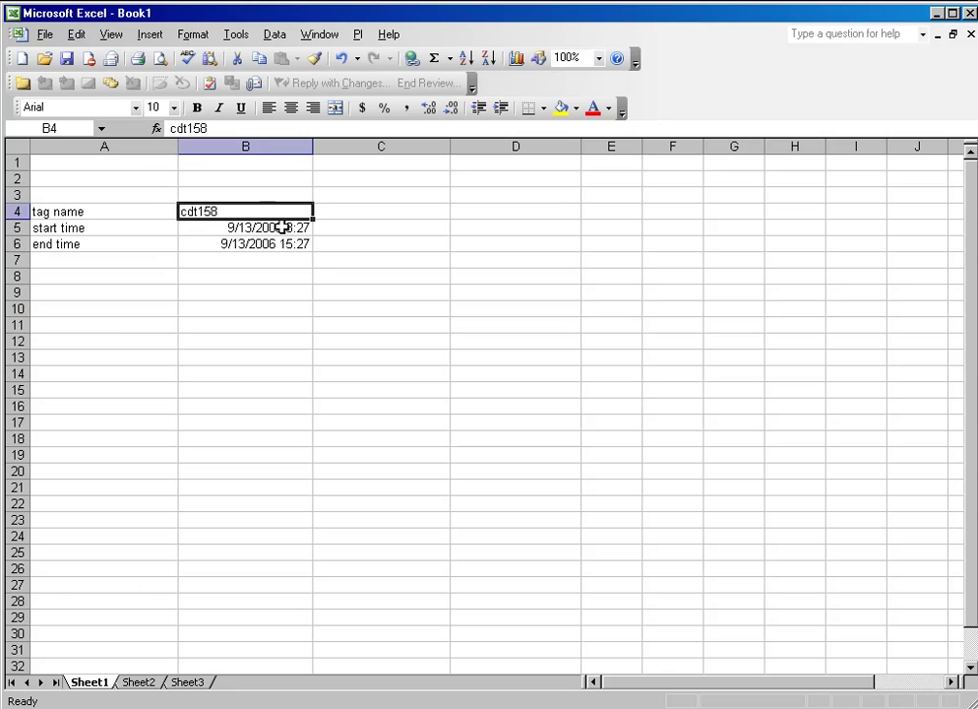
pyautogui.click(280, 227)
pyautogui.click(285, 247)
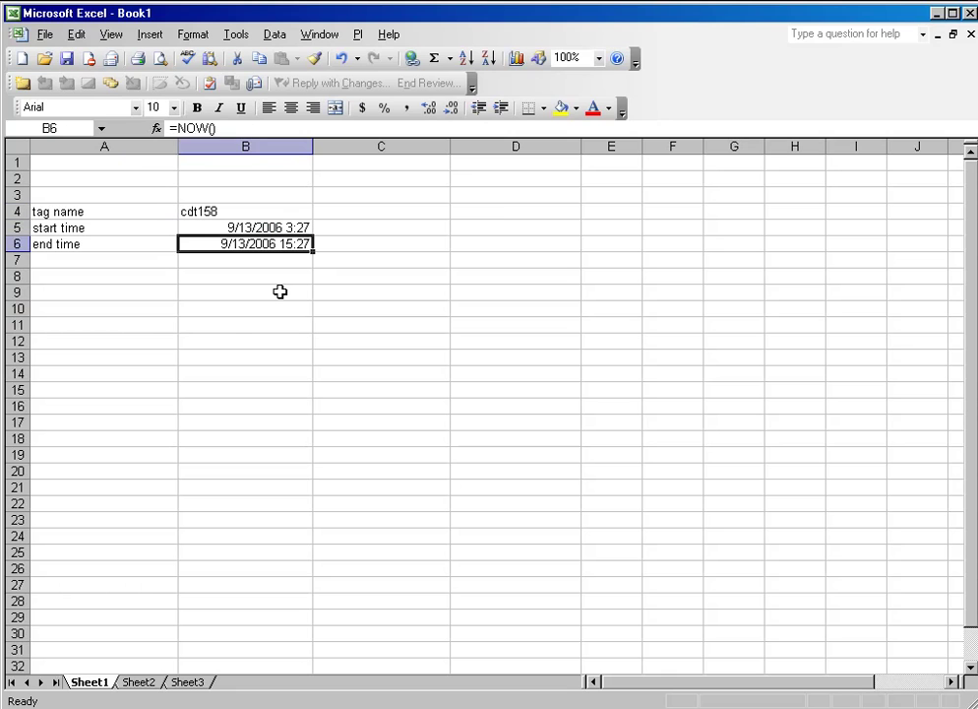
pyautogui.click(229, 339)
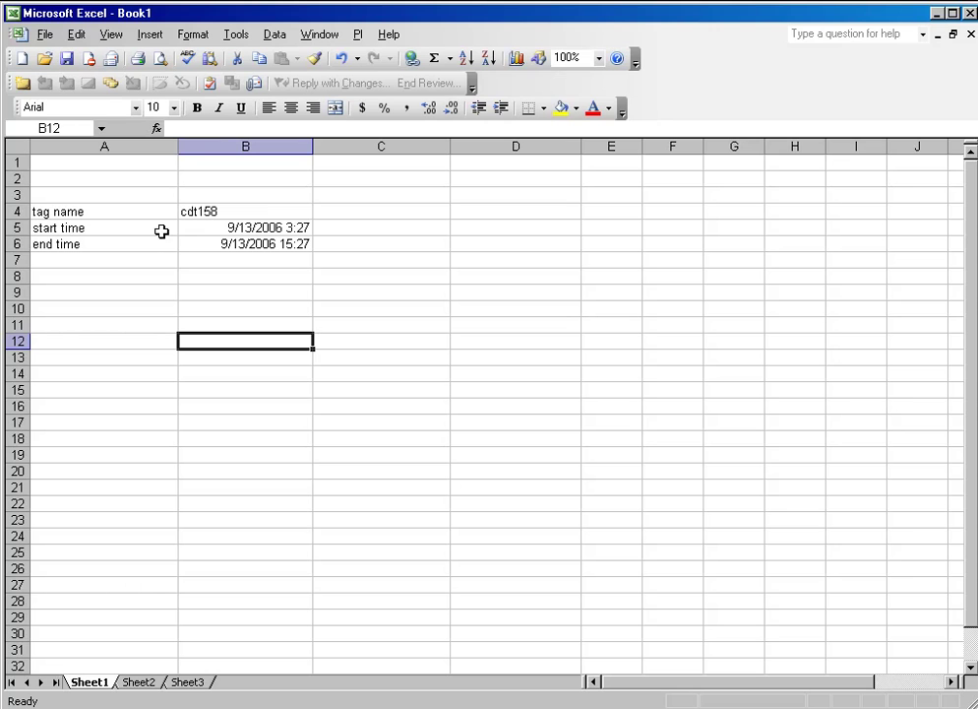
pyautogui.click(148, 230)
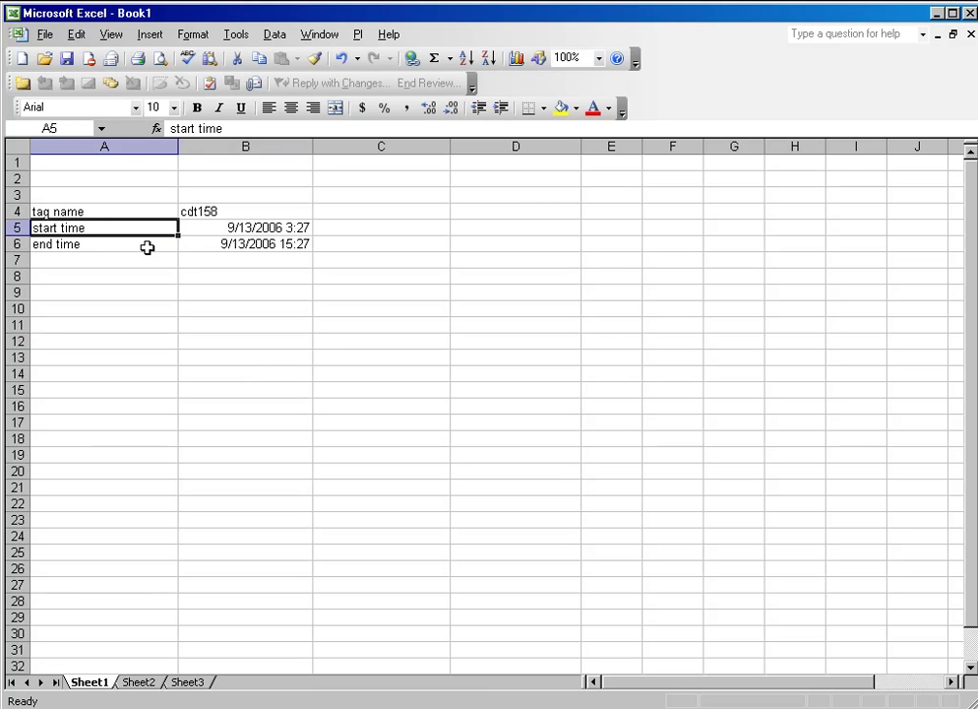
pyautogui.click(148, 247)
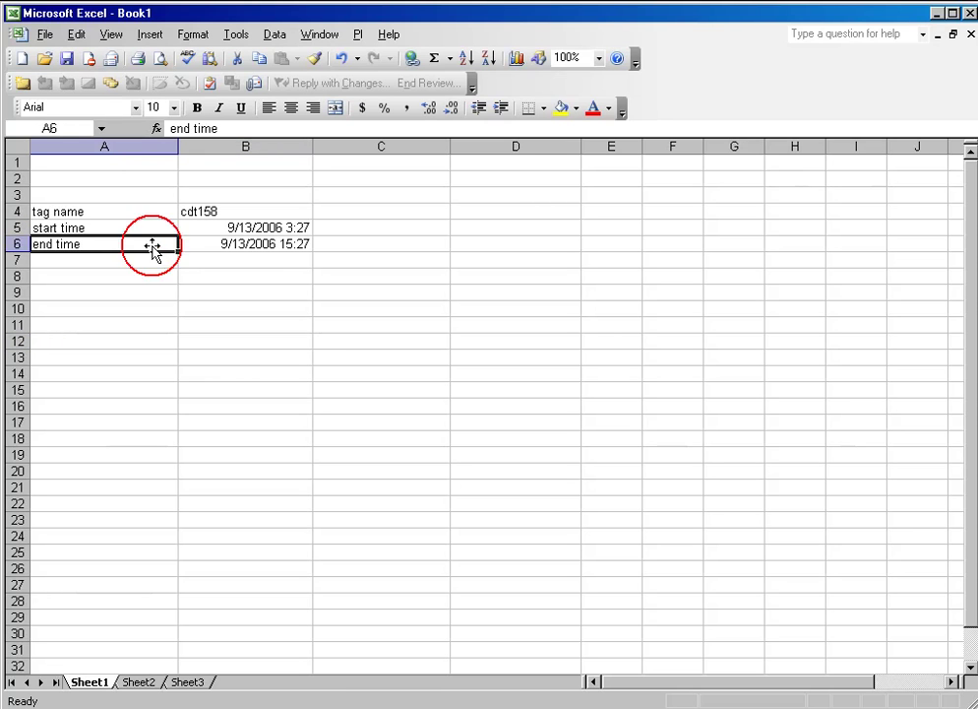
pyautogui.click(271, 310)
# Open PI Compressed Data (Start Time/End Time), type tag cdt158, then delete it to leave Tagname(s) empty
pyautogui.click(360, 34)
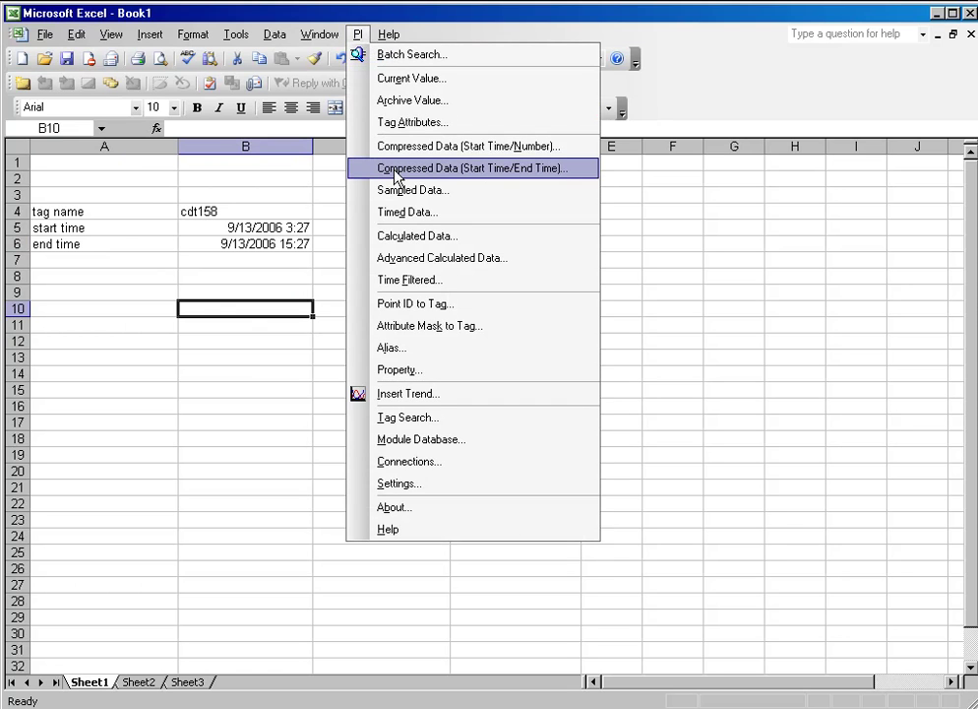
pyautogui.click(455, 171)
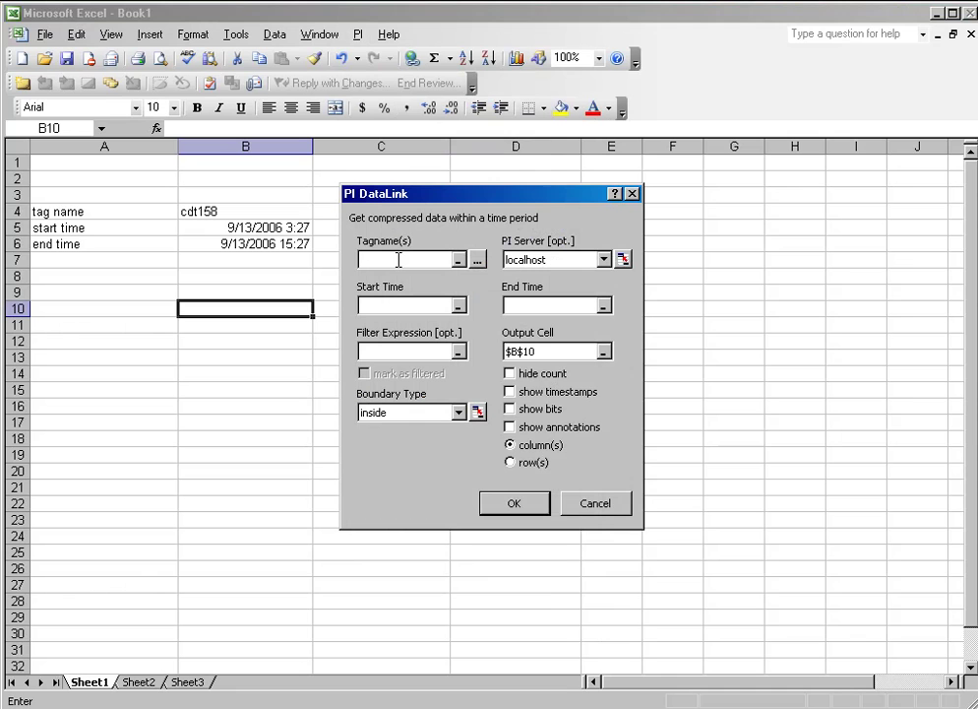
pyautogui.write('cdt158')
pyautogui.click(428, 307)
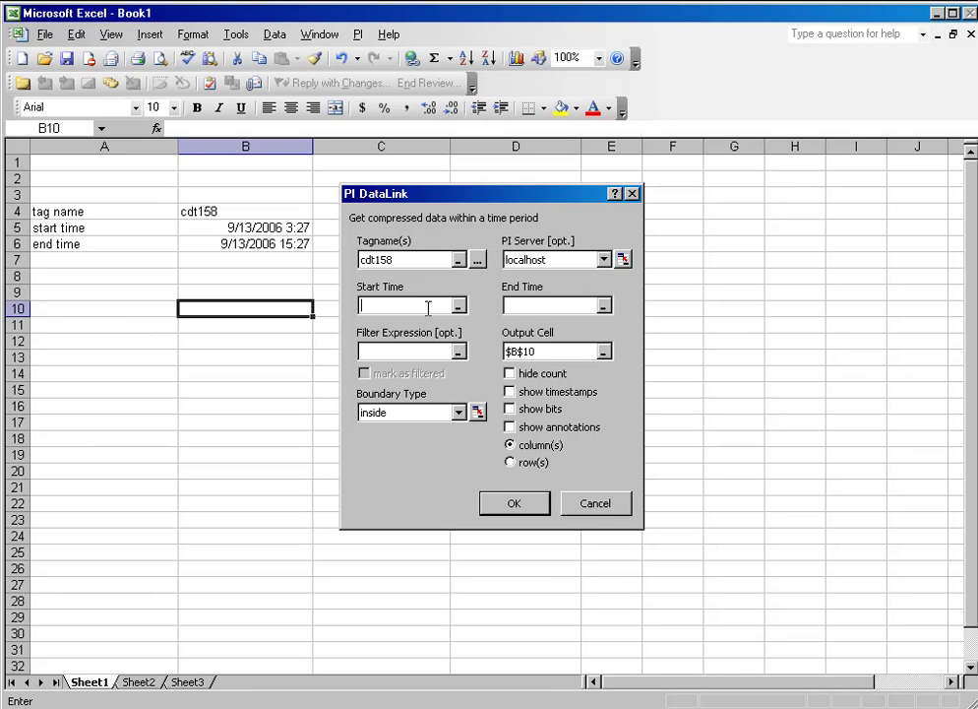
pyautogui.click(398, 260)
pyautogui.moveTo(397, 260); pyautogui.dragTo(351, 270)
pyautogui.press('Delete')
pyautogui.click(400, 260)
# Link tag, start and end time to cells B4, B5 and B6, show timestamps, and insert the array
pyautogui.click(262, 214)
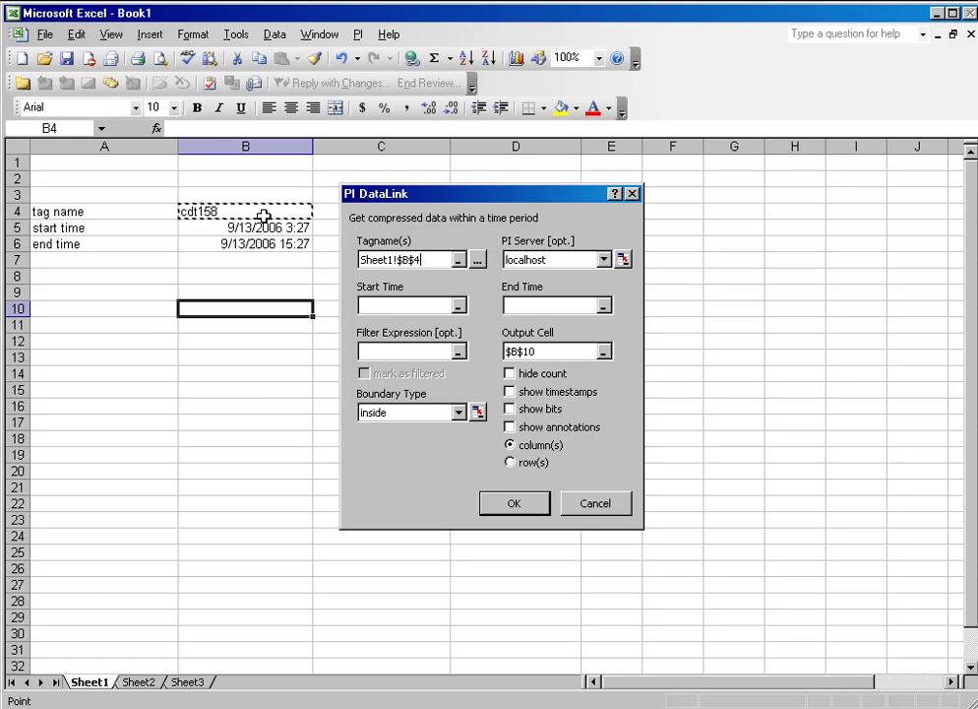
pyautogui.click(406, 307)
pyautogui.click(255, 229)
pyautogui.click(516, 308)
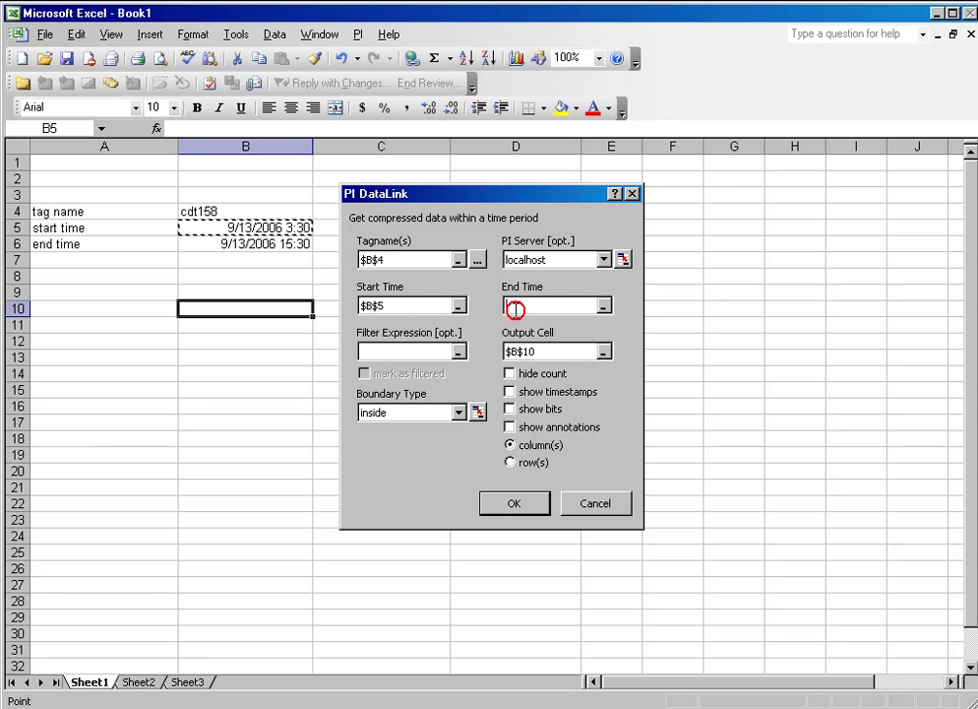
pyautogui.click(286, 240)
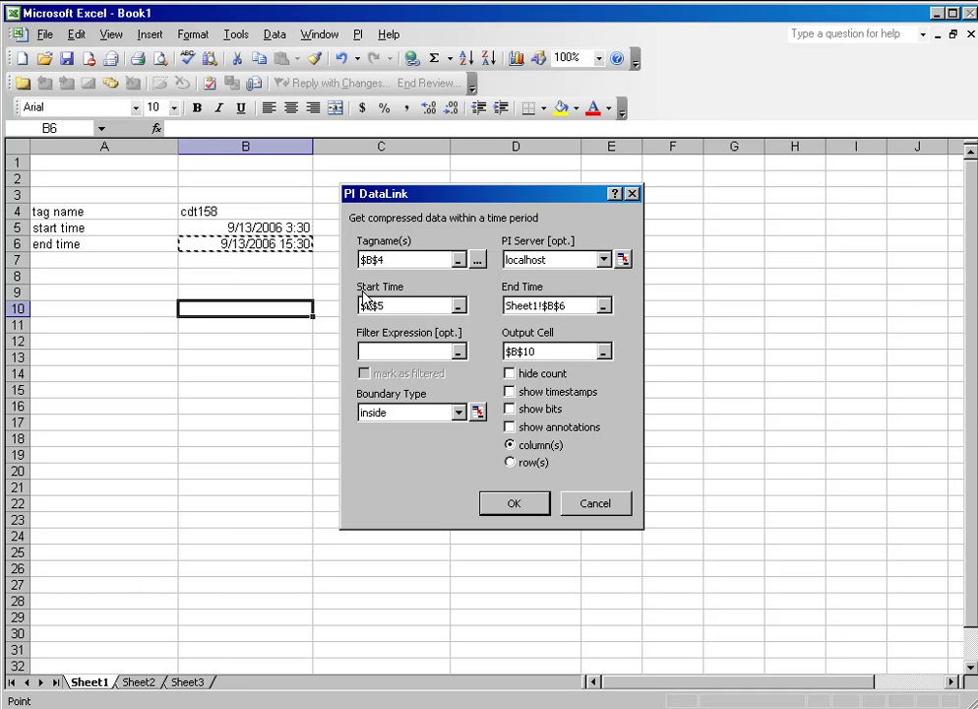
pyautogui.click(509, 392)
pyautogui.click(510, 506)
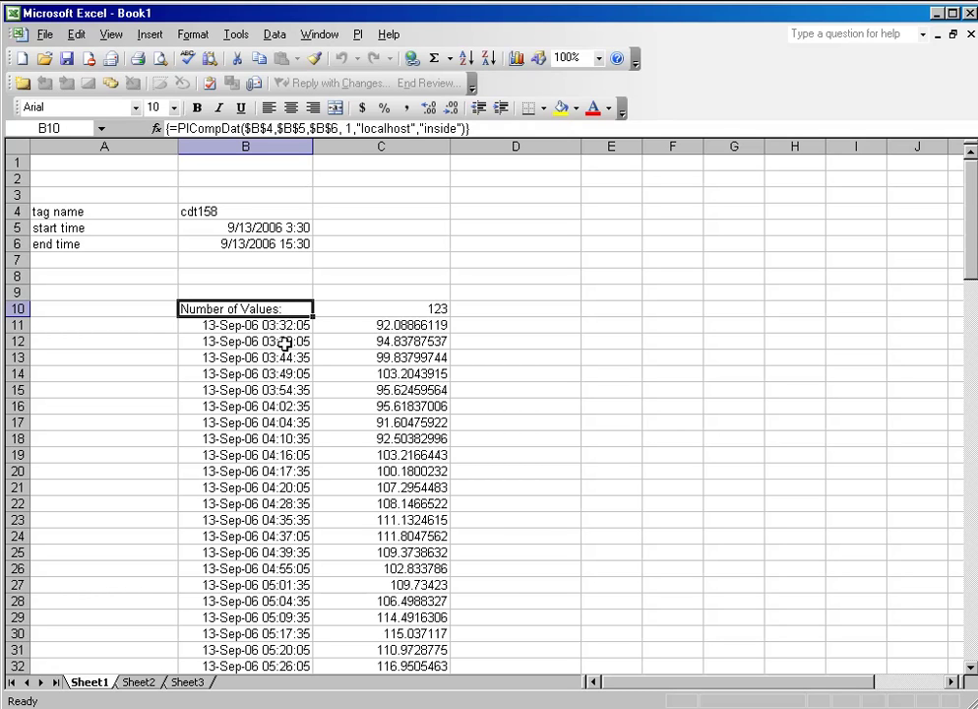
# Replace cdt158 in B4 with sinusoid so the array refreshes to 43006 values
pyautogui.click(243, 212)
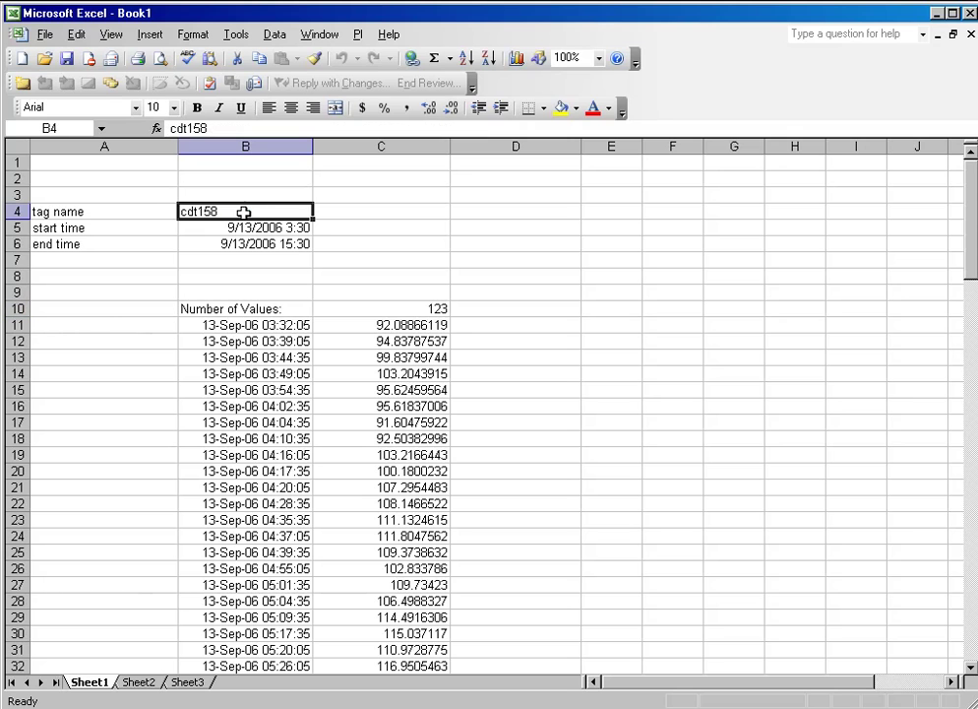
pyautogui.write('sinusoid')
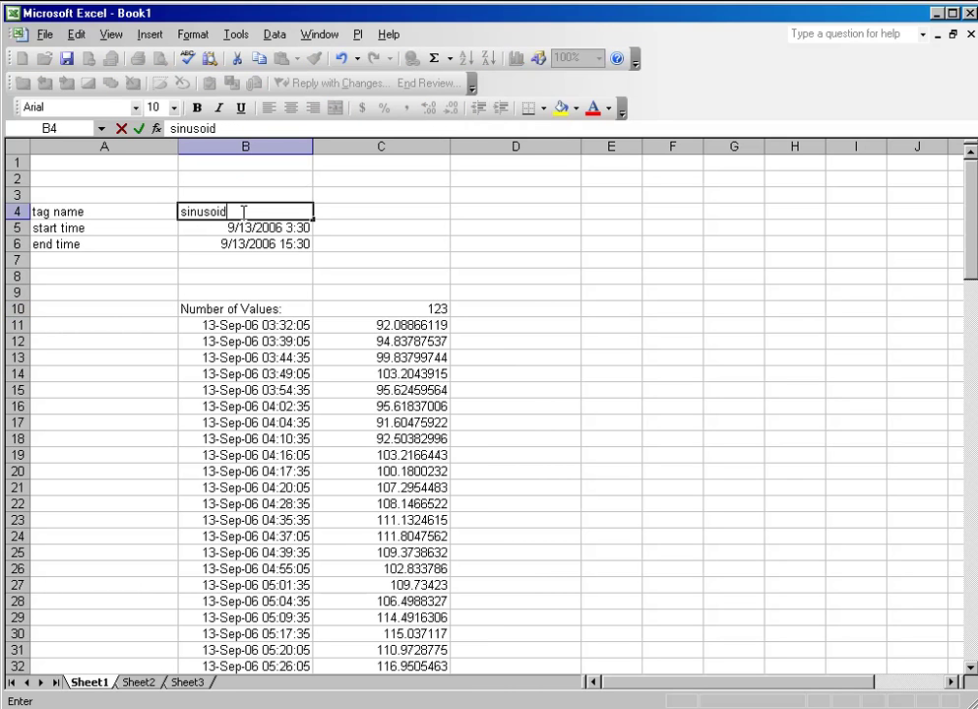
pyautogui.press('Return')
pyautogui.click(259, 225)
pyautogui.click(250, 213)
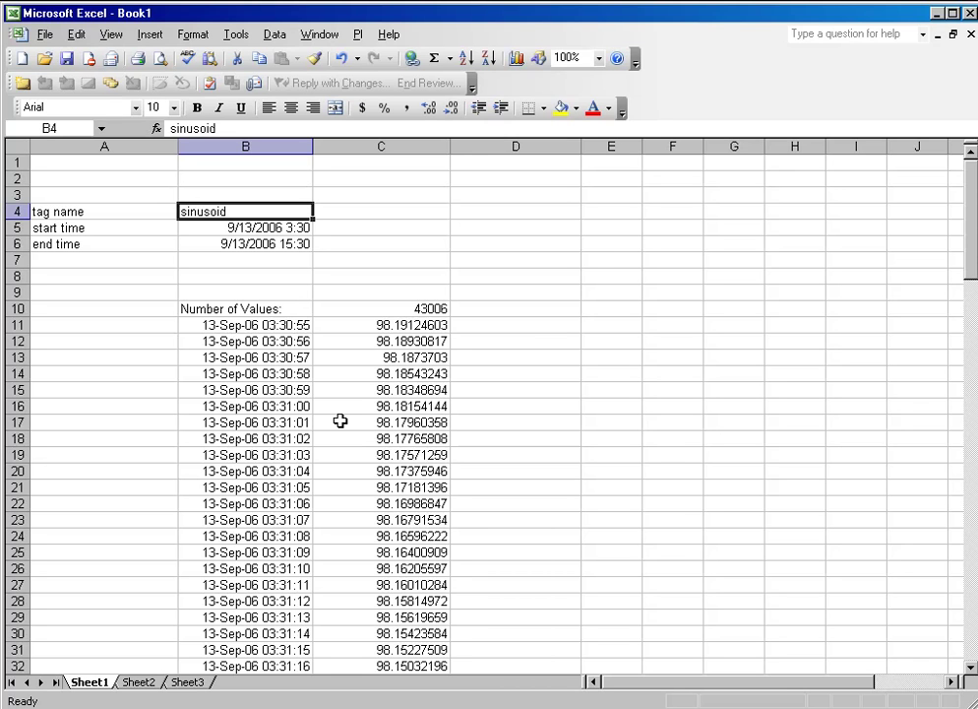
# Open a new Compressed Data (Start Time/End Time) dialog and try its collapse/expand buttons
pyautogui.click(359, 34)
pyautogui.click(388, 170)
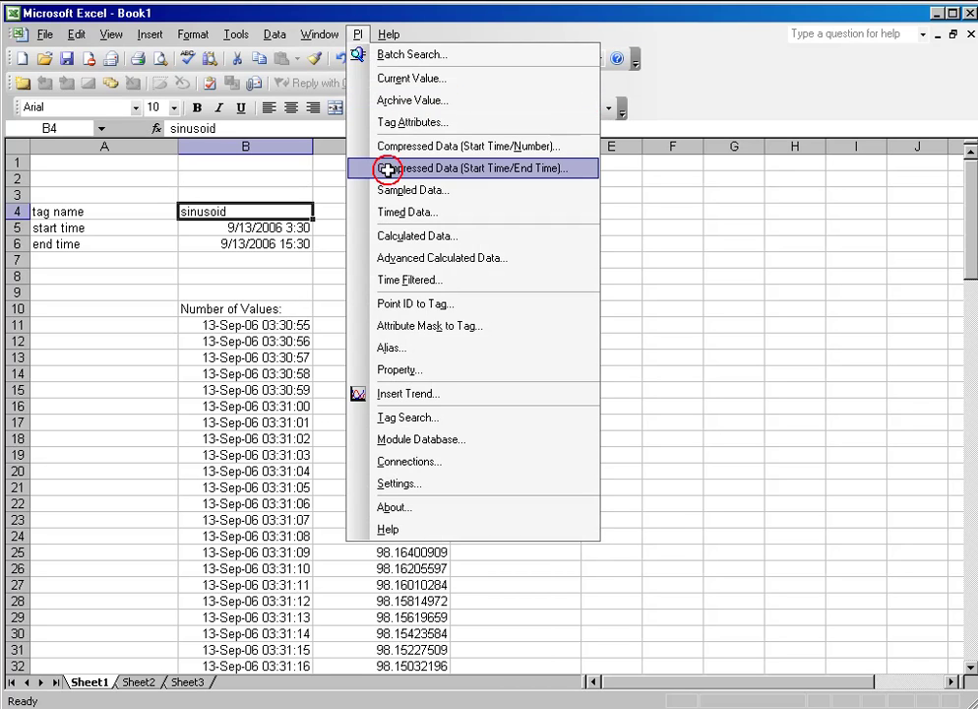
pyautogui.click(459, 308)
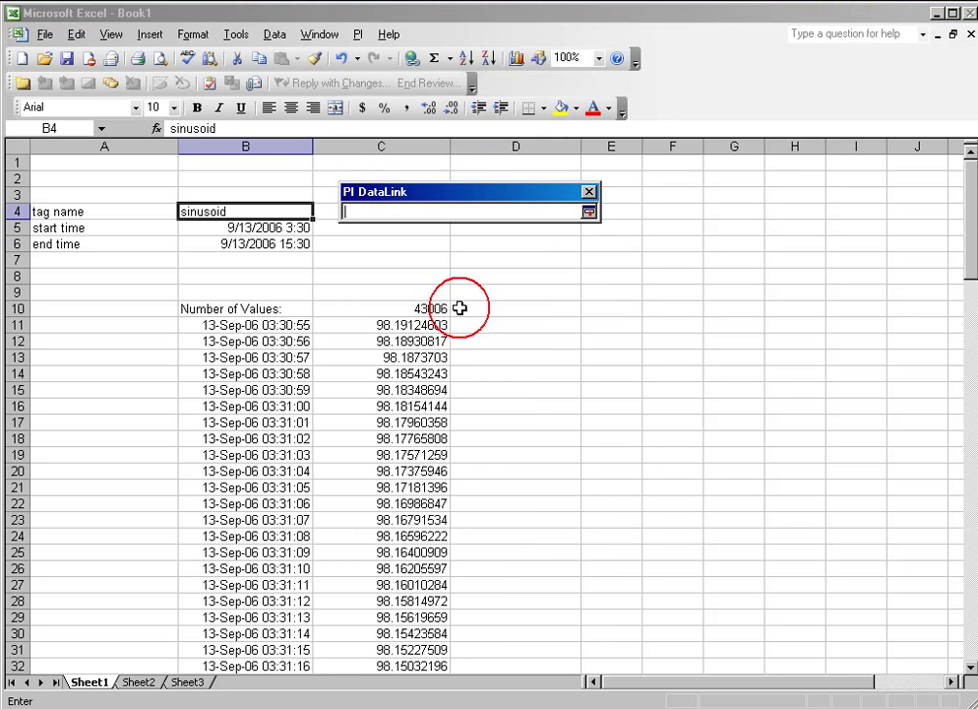
pyautogui.click(589, 212)
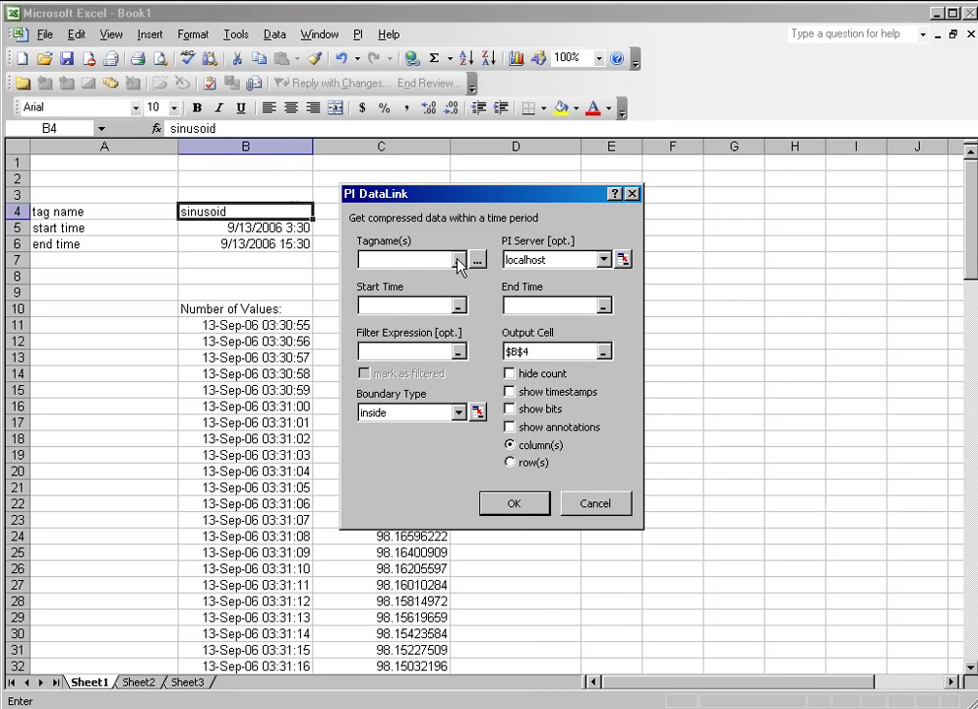
pyautogui.click(458, 260)
pyautogui.click(589, 211)
# Set the output cell to $B$4 and move the dialog right, clear of the data
pyautogui.moveTo(480, 194); pyautogui.dragTo(562, 163)
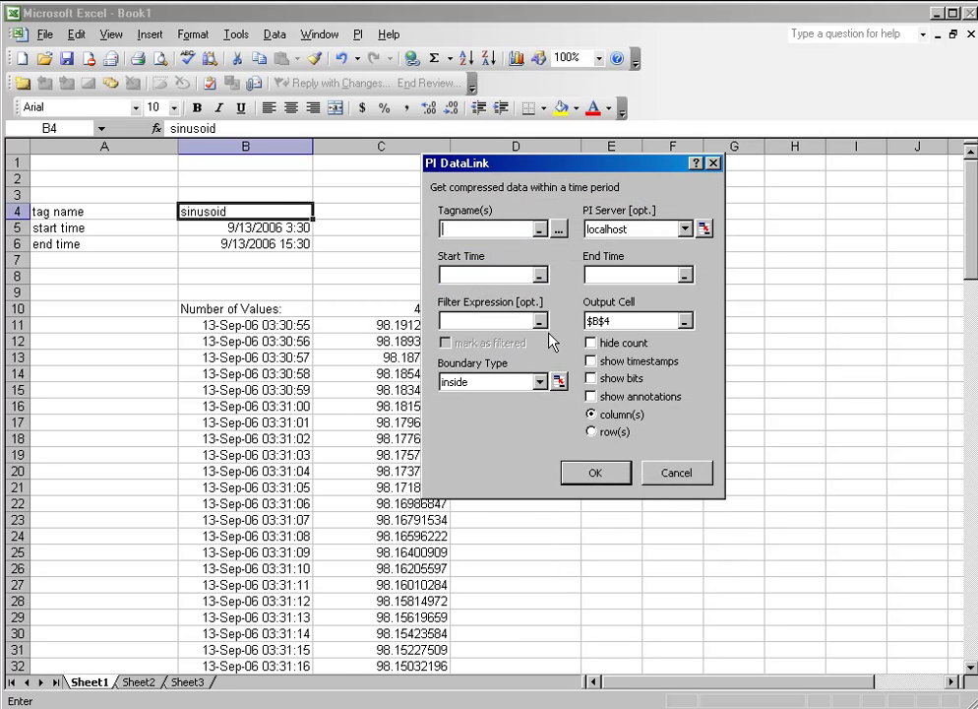
pyautogui.click(685, 321)
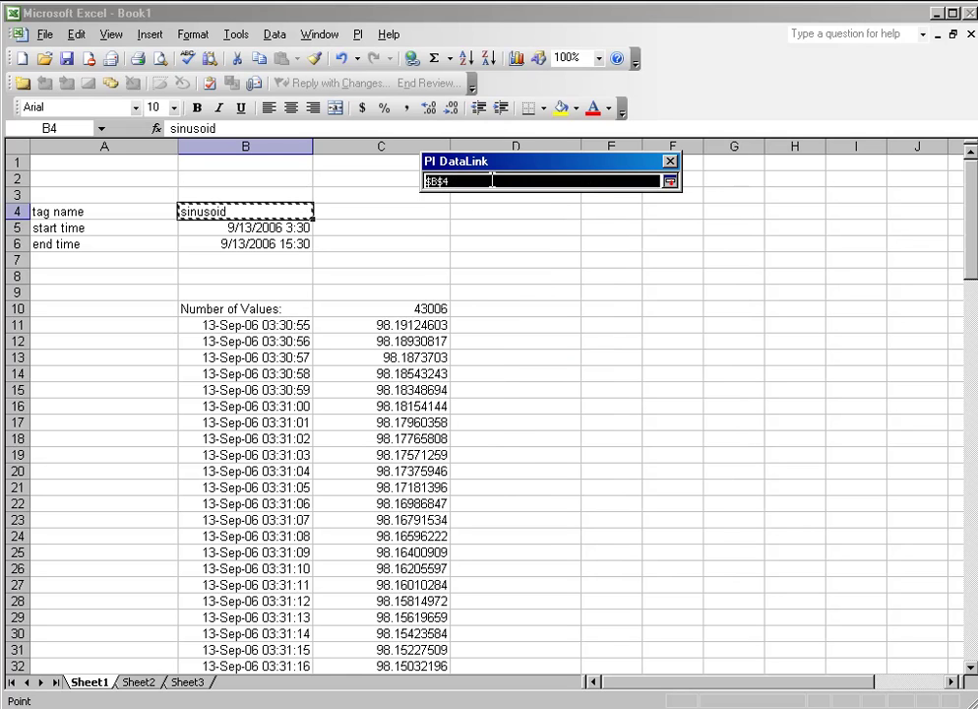
pyautogui.click(669, 181)
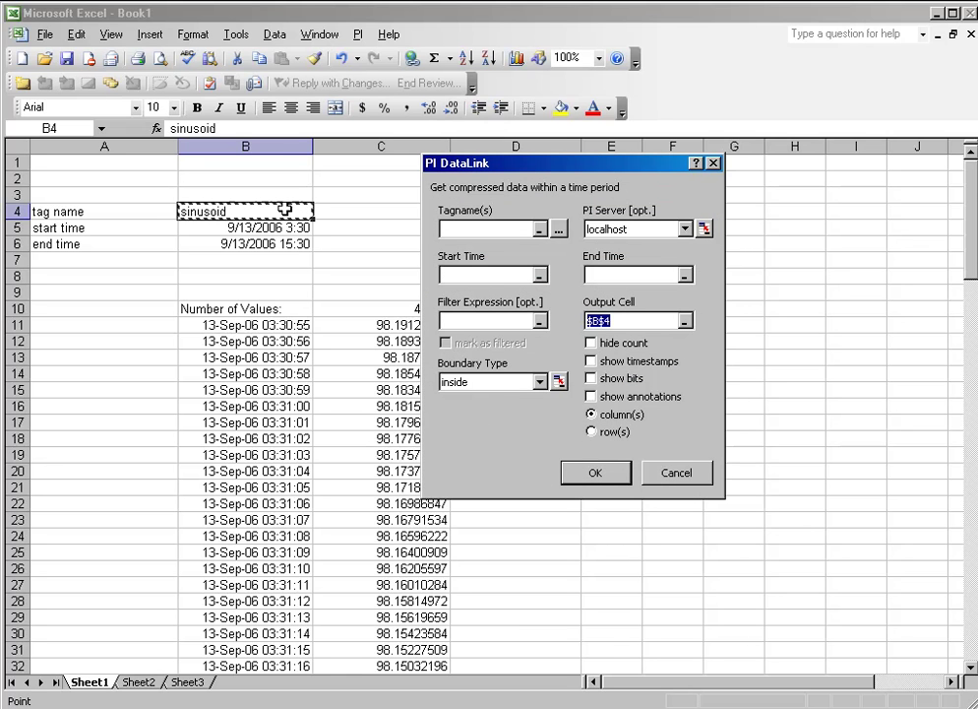
pyautogui.moveTo(579, 160); pyautogui.dragTo(630, 141)
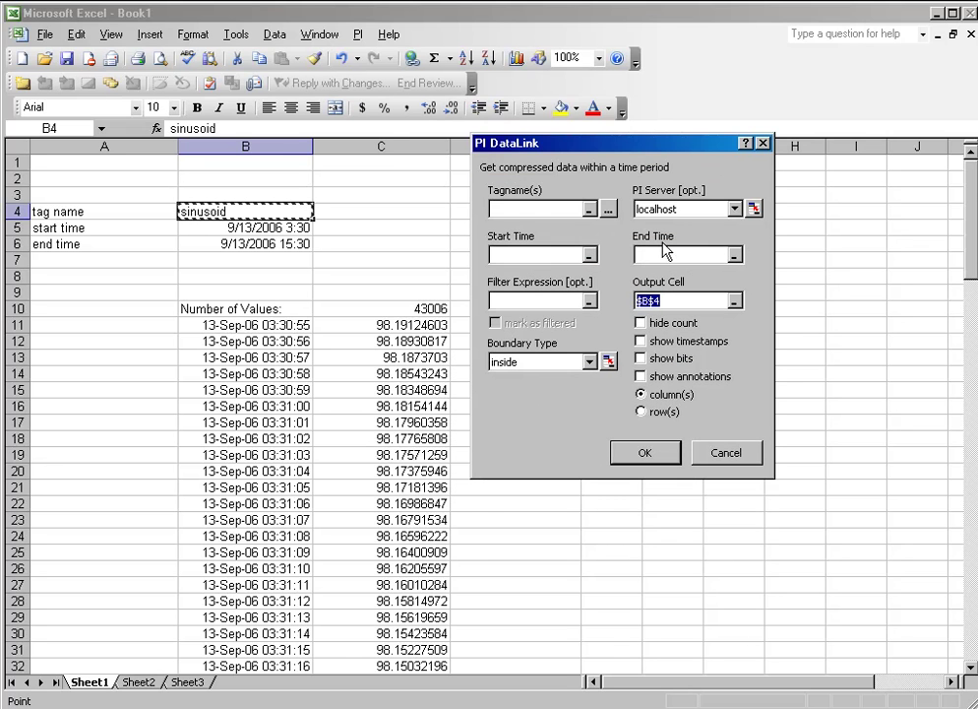